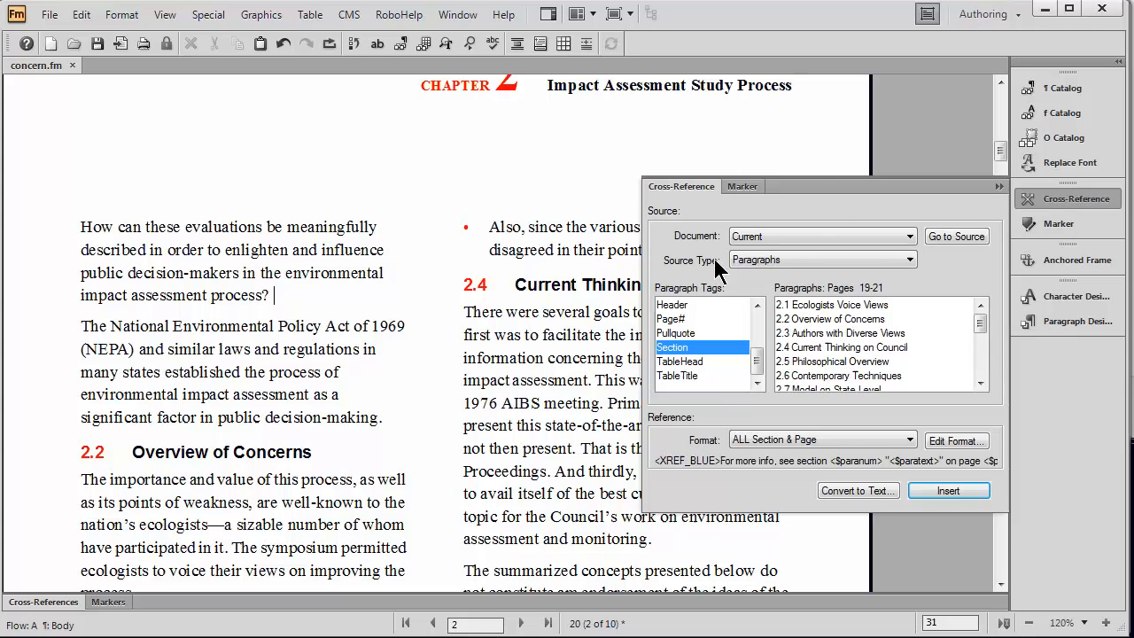
- Insert a cross-reference to section 2.4 Current Thinking on Council after "impact assessment process?" using the ALL Section & Page format
{"action": "left_click", "coordinate": [674, 333]}
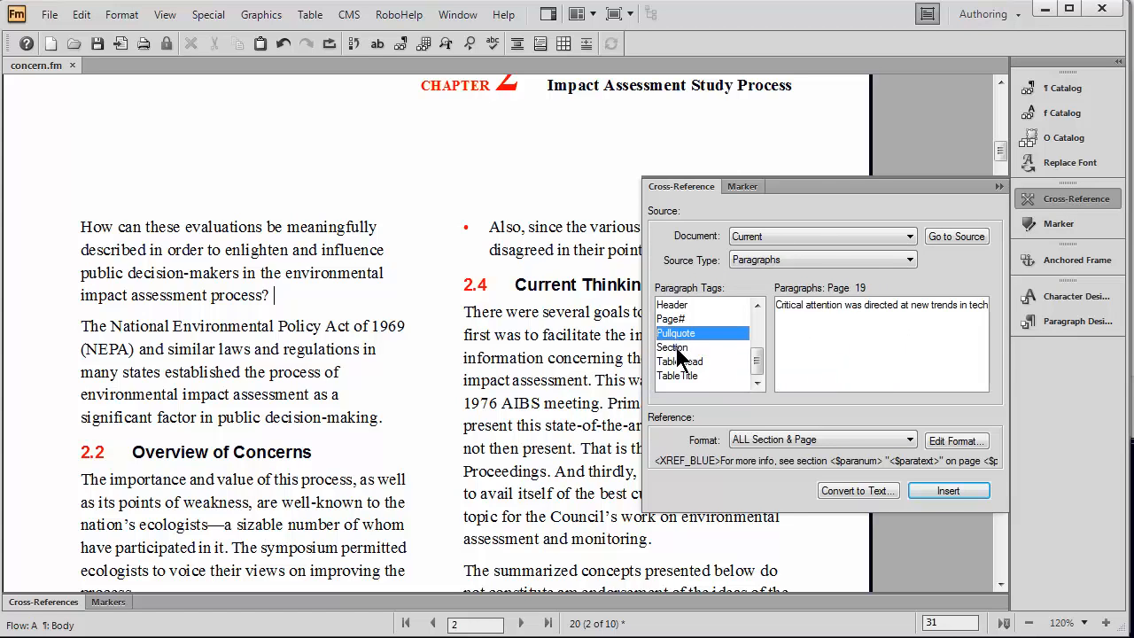
{"action": "left_click", "coordinate": [672, 347]}
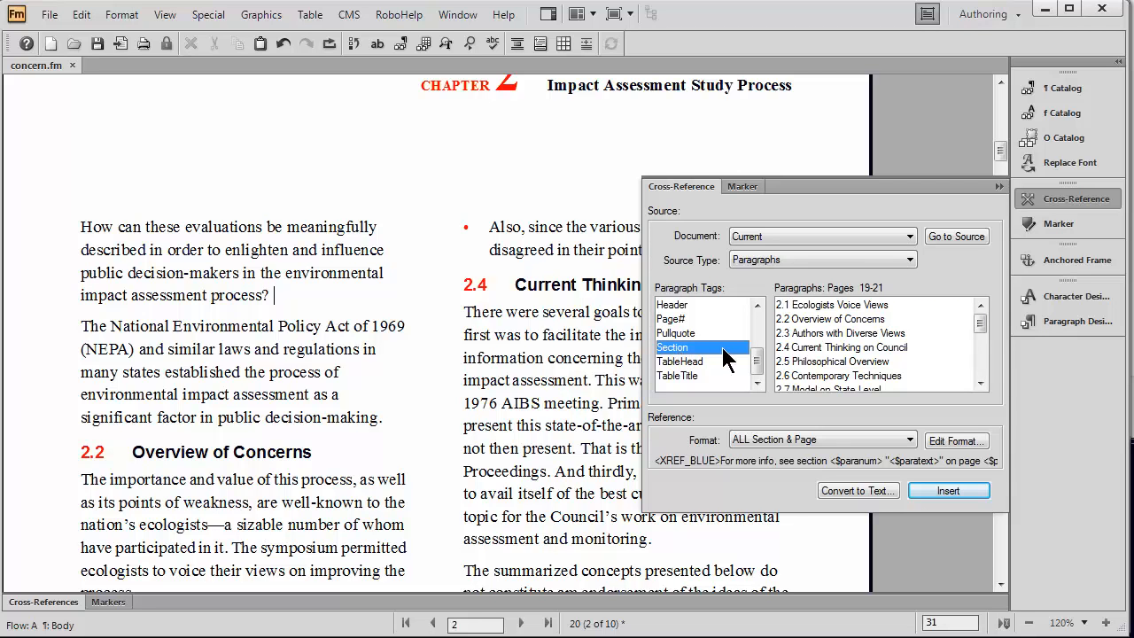
{"action": "left_click", "coordinate": [821, 350]}
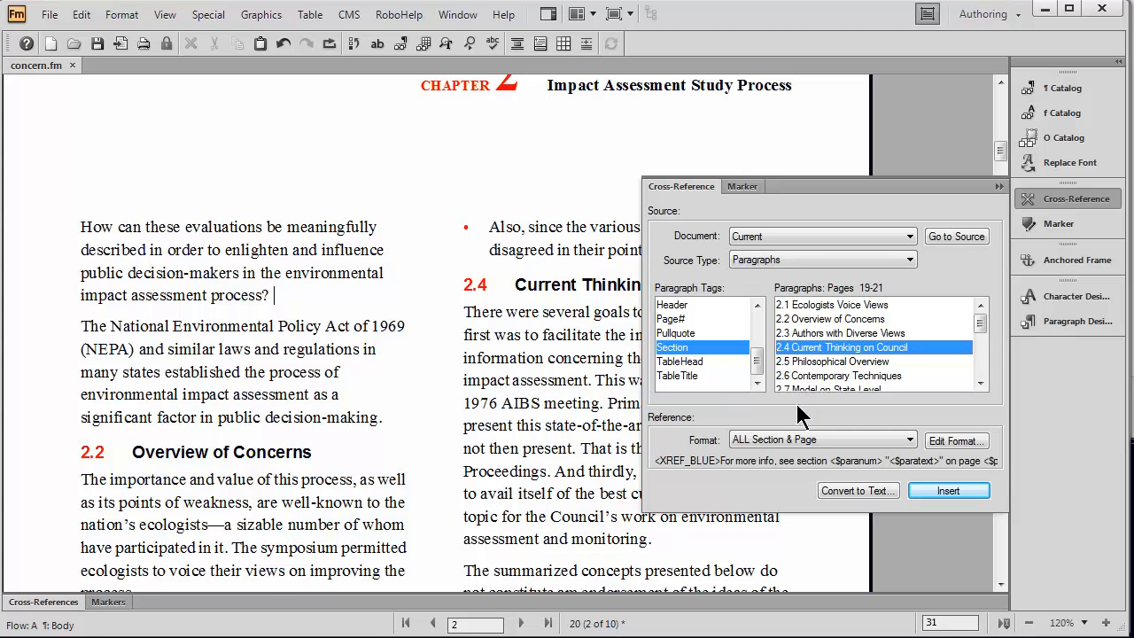
{"action": "left_click", "coordinate": [798, 439]}
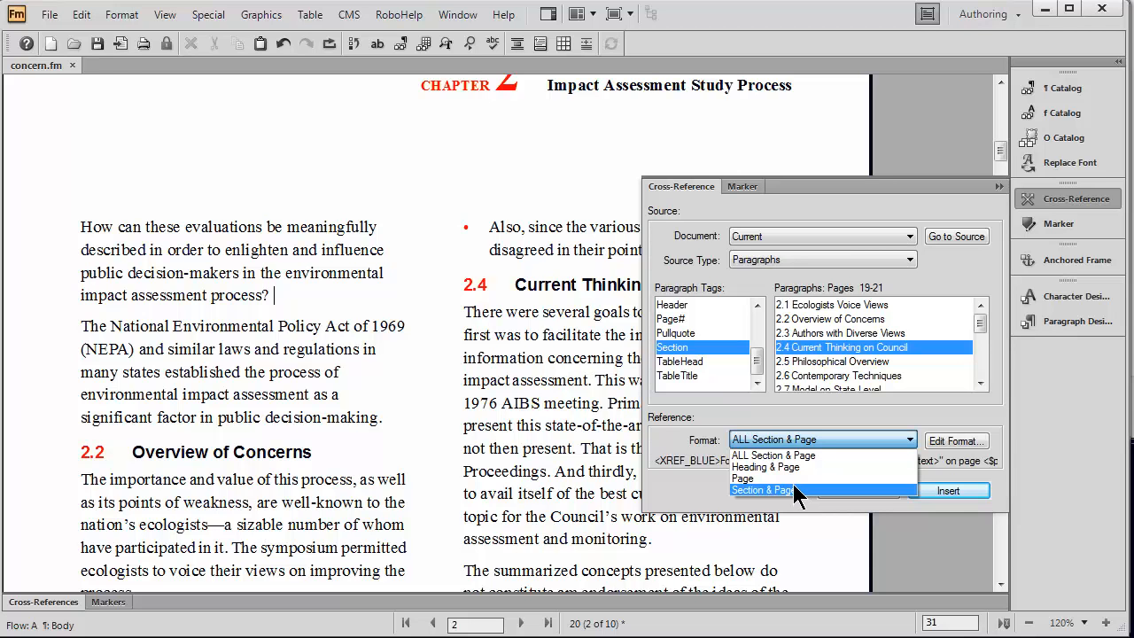
{"action": "left_click", "coordinate": [791, 455]}
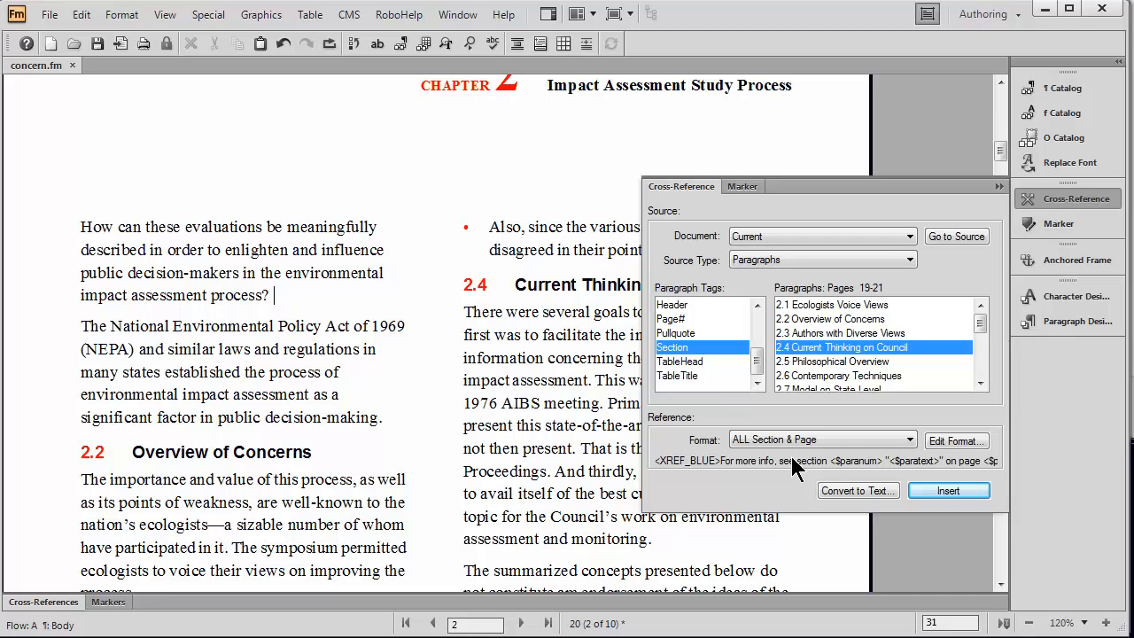
{"action": "left_click", "coordinate": [945, 492]}
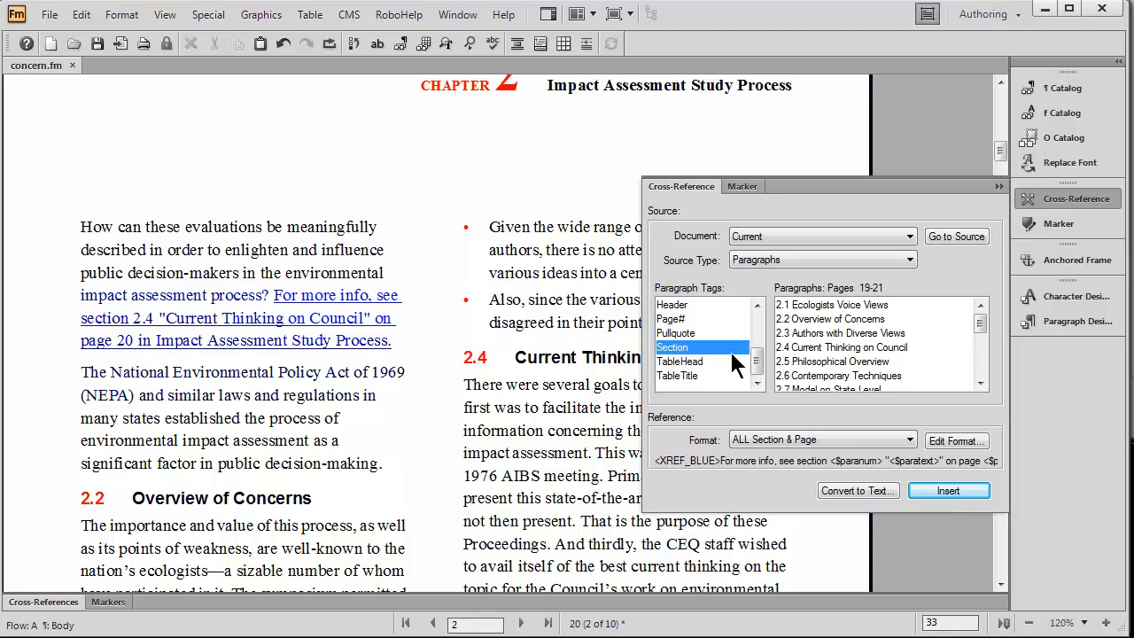
- Undock the Cross-Reference pod and insert a cross-reference to section 2.9 An Accelerated Program after "central theme." in the first bullet
{"action": "left_click_drag", "start_coordinate": [707, 186], "coordinate": [492, 121]}
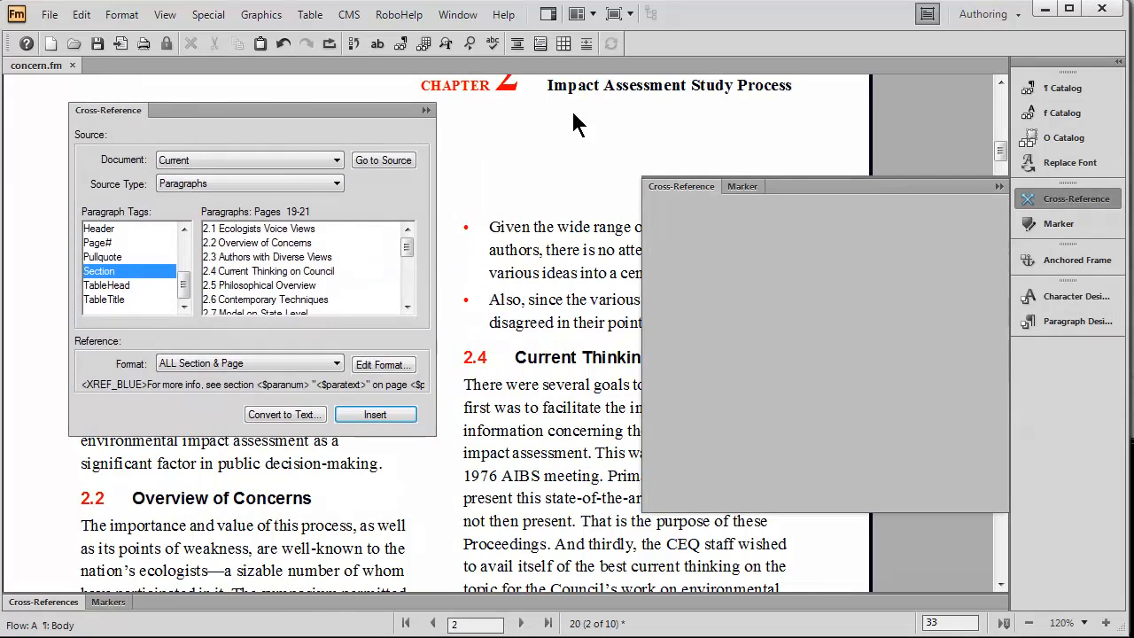
{"action": "left_click", "coordinate": [728, 274]}
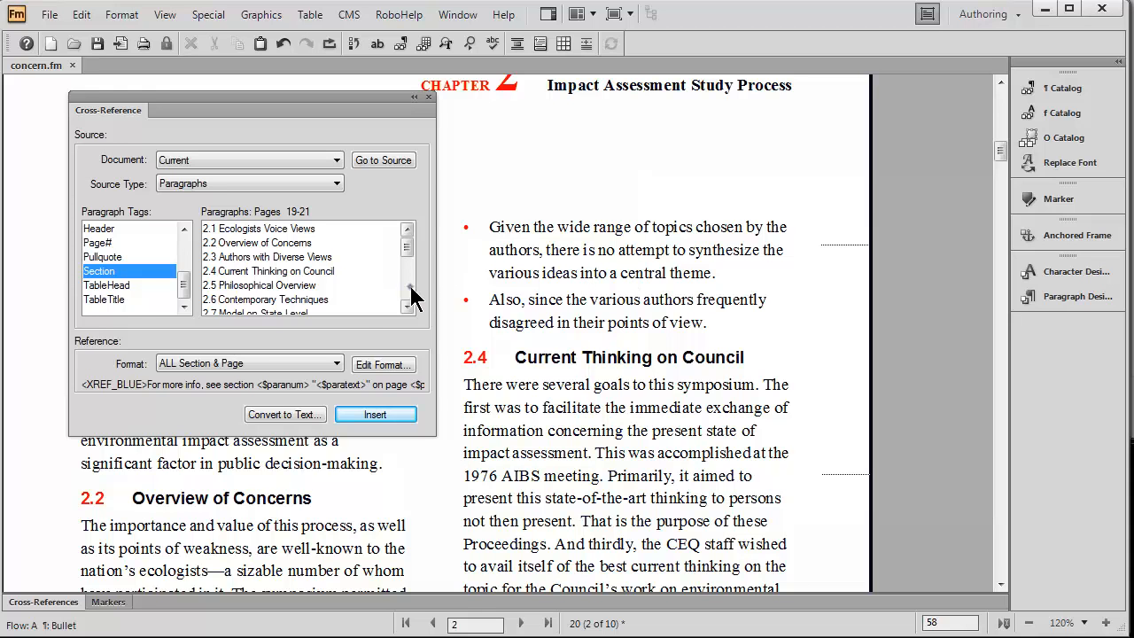
{"action": "left_click", "coordinate": [408, 287]}
{"action": "left_click", "coordinate": [303, 272]}
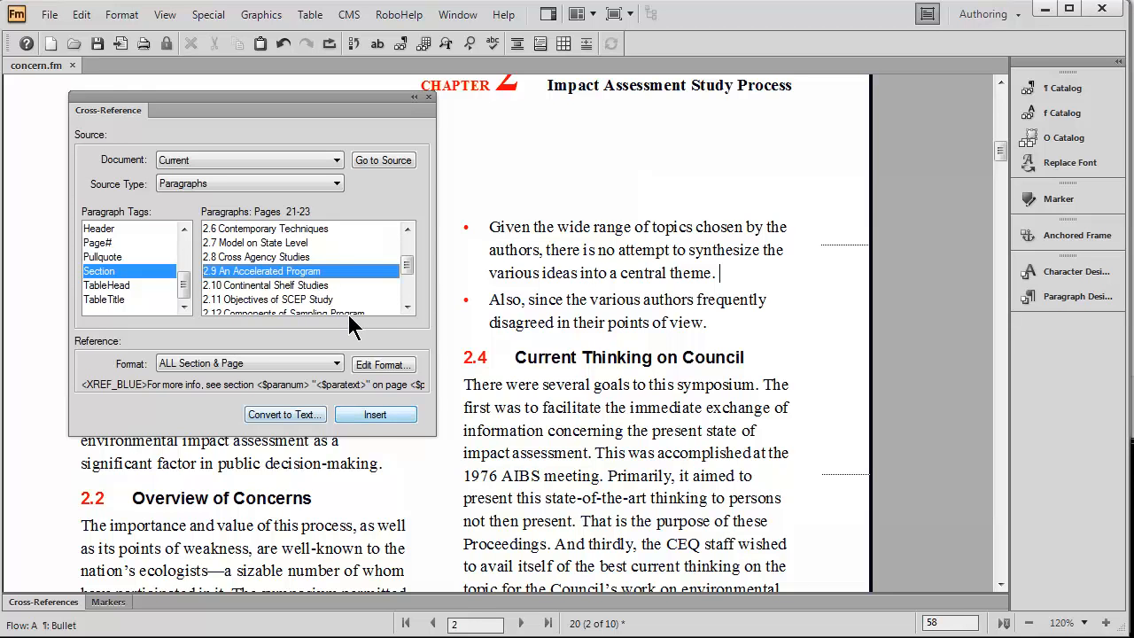
{"action": "left_click", "coordinate": [375, 413]}
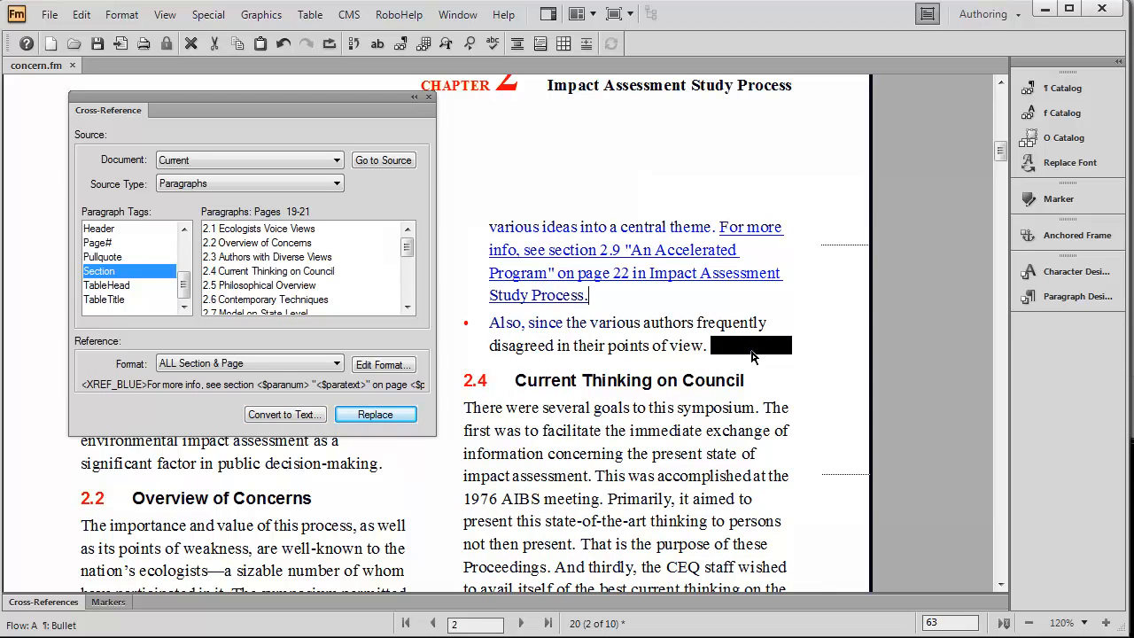
- Insert a cross-reference to section 2.9 An Accelerated Program after "points of view." in the second bullet, and redock the Cross-Reference pod
{"action": "left_click", "coordinate": [753, 356]}
{"action": "left_click", "coordinate": [407, 288]}
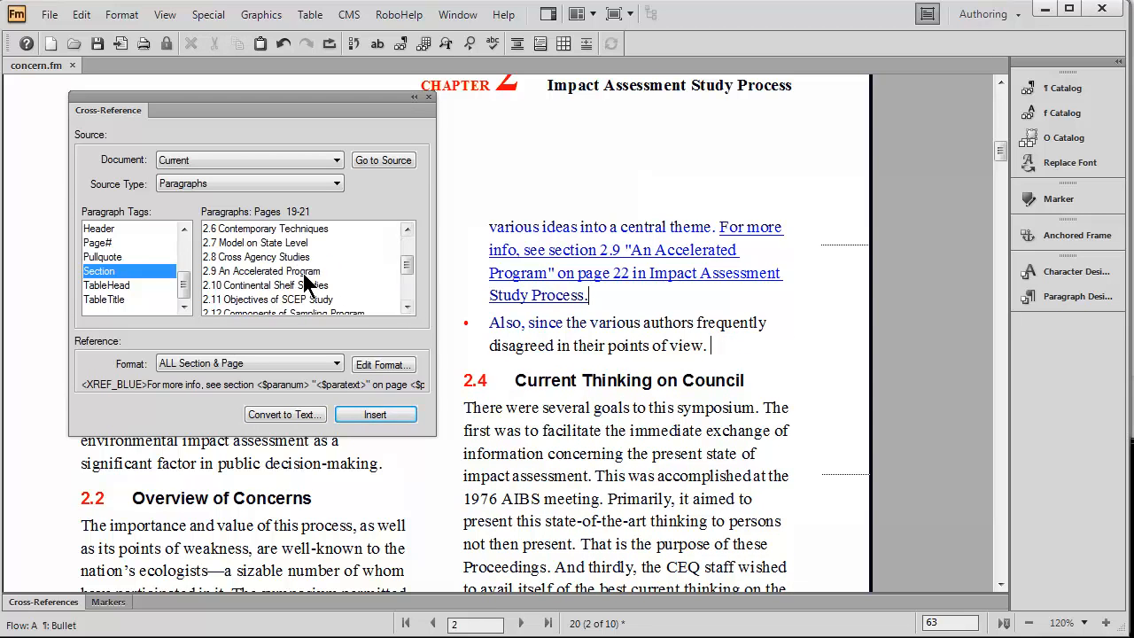
{"action": "left_click", "coordinate": [311, 271]}
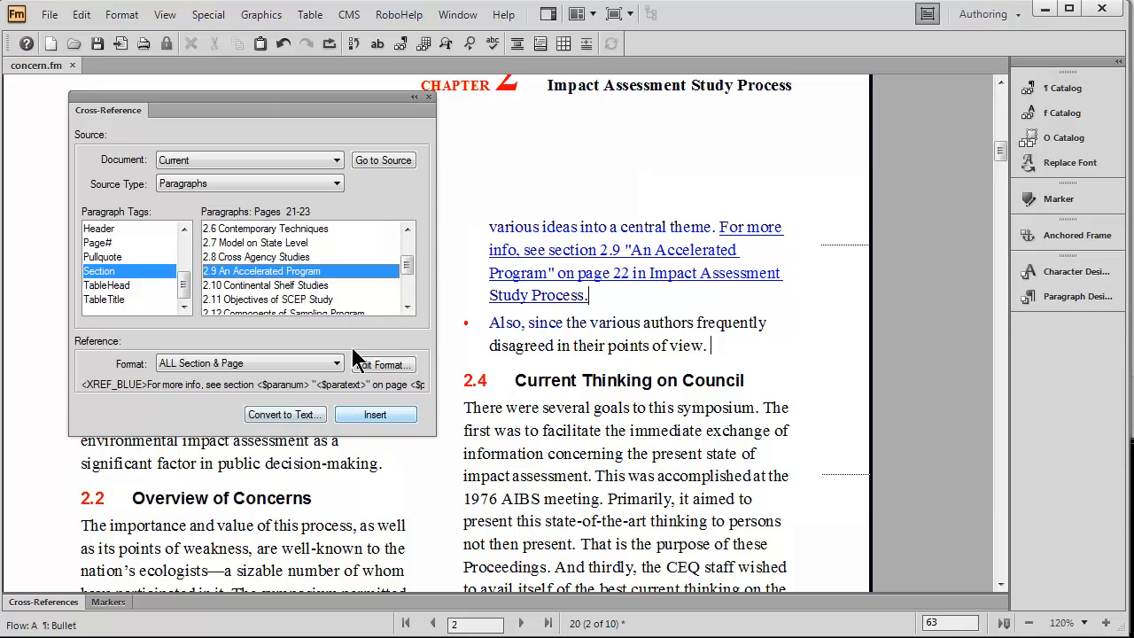
{"action": "left_click", "coordinate": [356, 408]}
{"action": "mouse_move", "coordinate": [108, 109]}
{"action": "left_mouse_down"}
{"action": "mouse_move", "coordinate": [266, 109]}
{"action": "mouse_move", "coordinate": [888, 189]}
{"action": "mouse_move", "coordinate": [1042, 195]}
{"action": "left_mouse_up"}
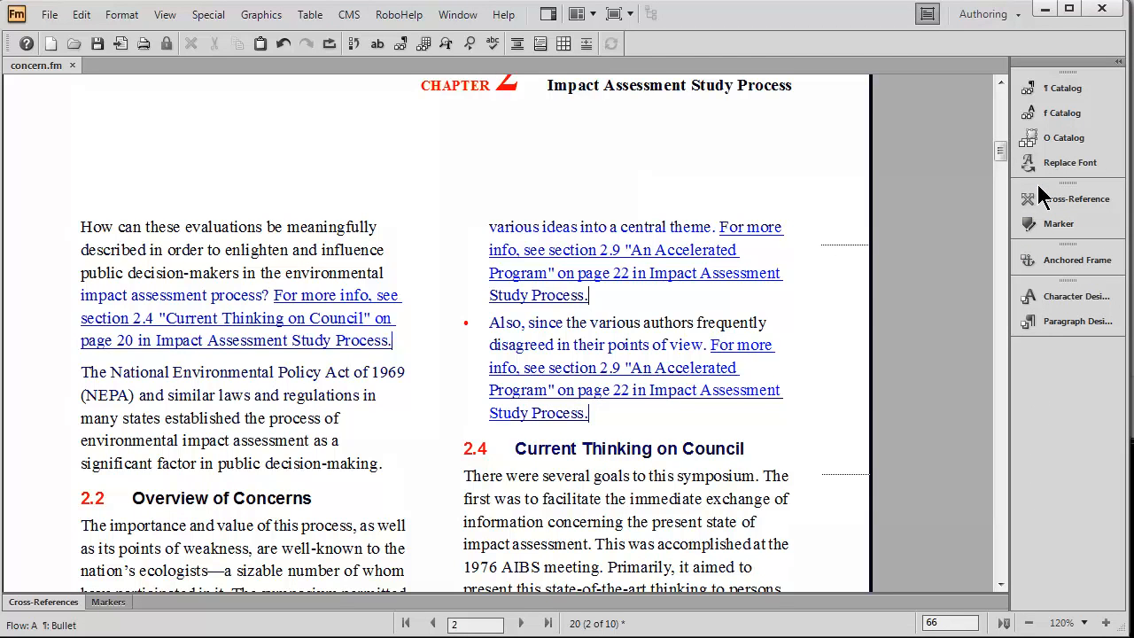
- Replace the <XREF_BLUE> building block with <Red> in the definition of the ALL Section & Page cross-reference format
{"action": "left_click", "coordinate": [1063, 205]}
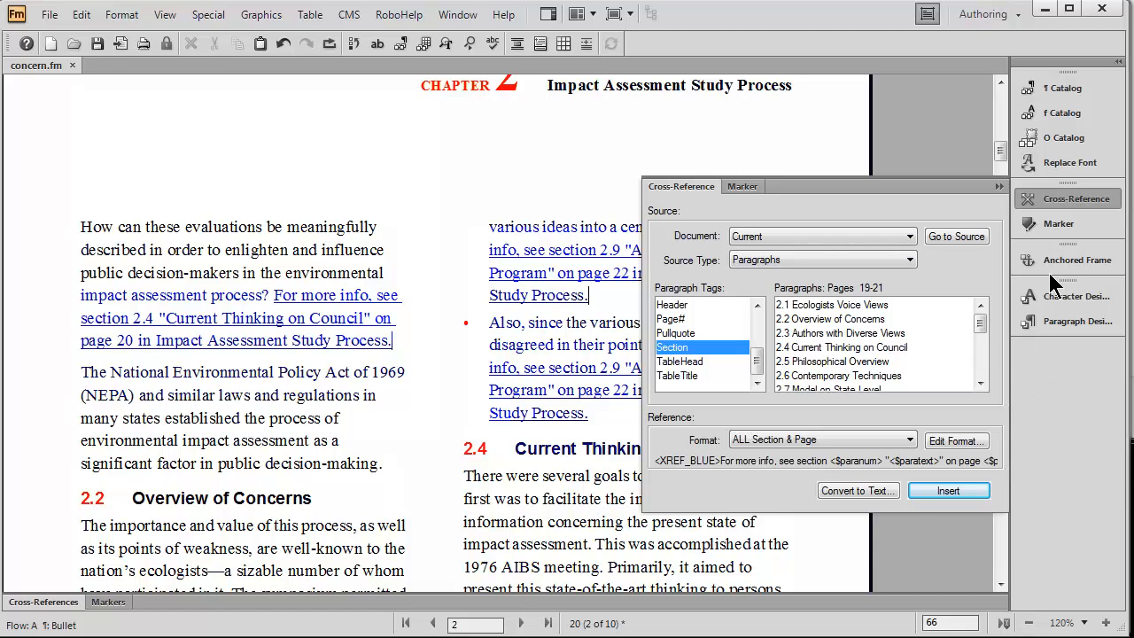
{"action": "left_click", "coordinate": [1055, 113]}
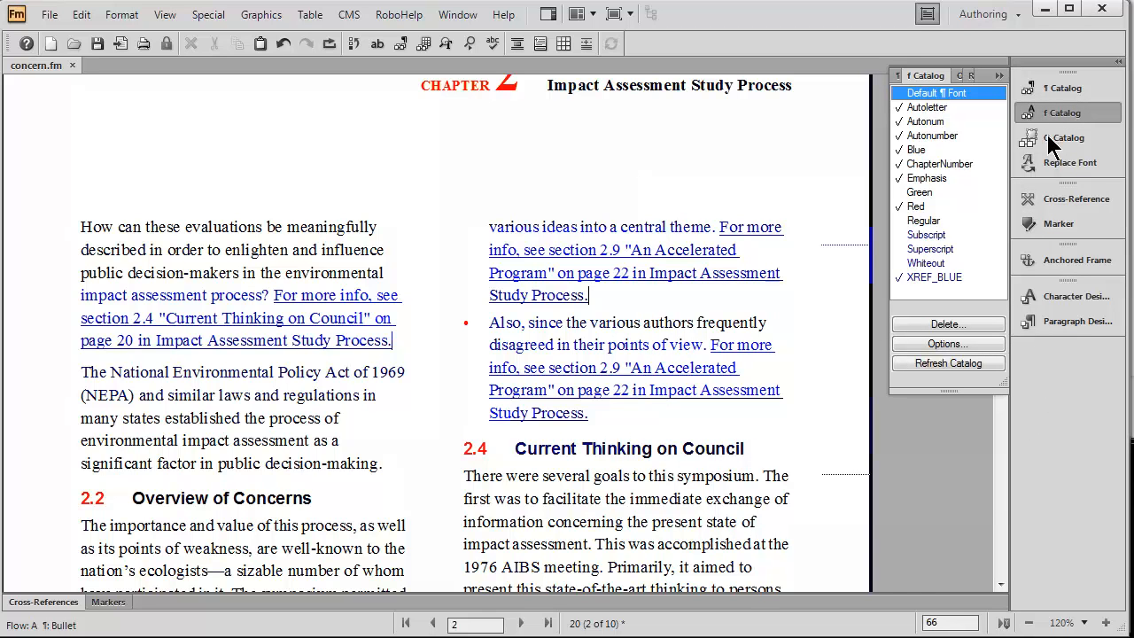
{"action": "left_click", "coordinate": [1051, 202]}
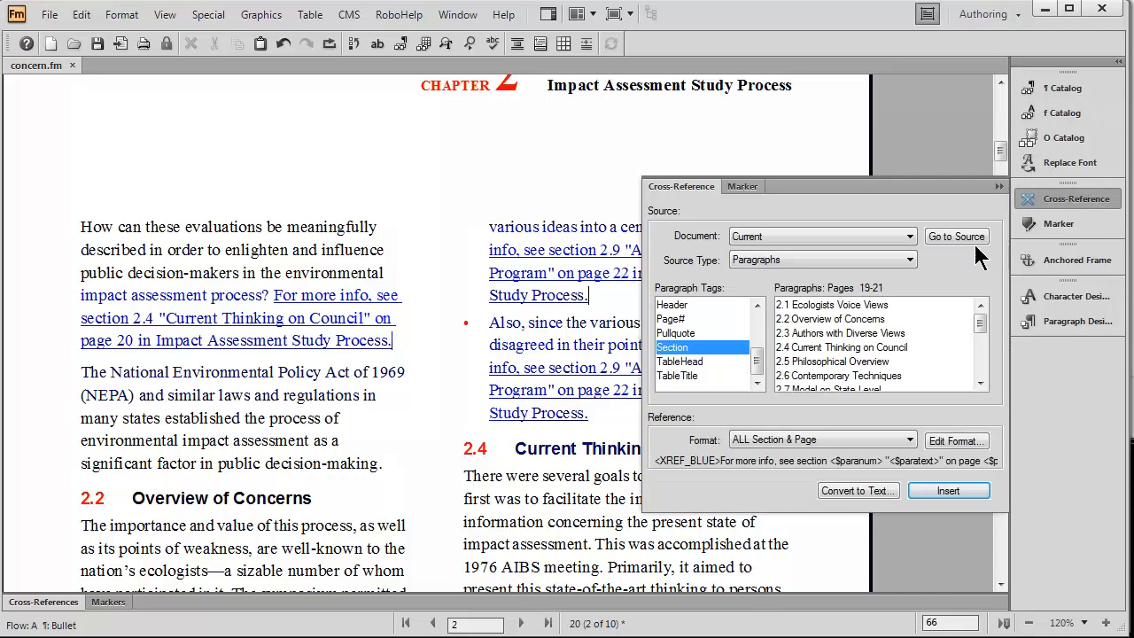
{"action": "left_click", "coordinate": [942, 442]}
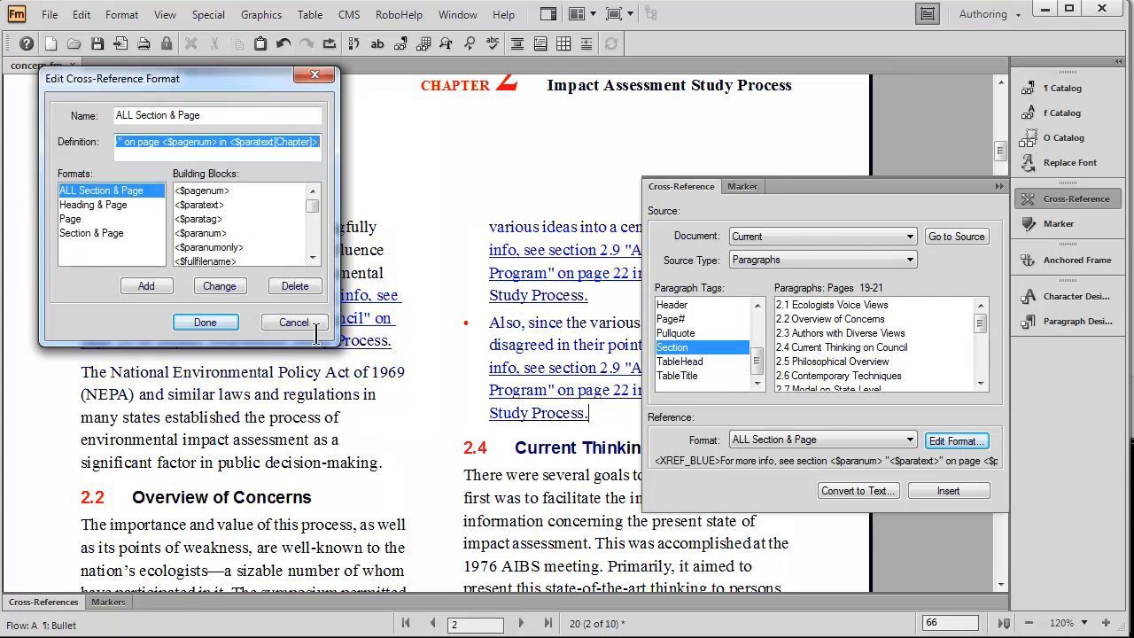
{"action": "left_click", "coordinate": [200, 144]}
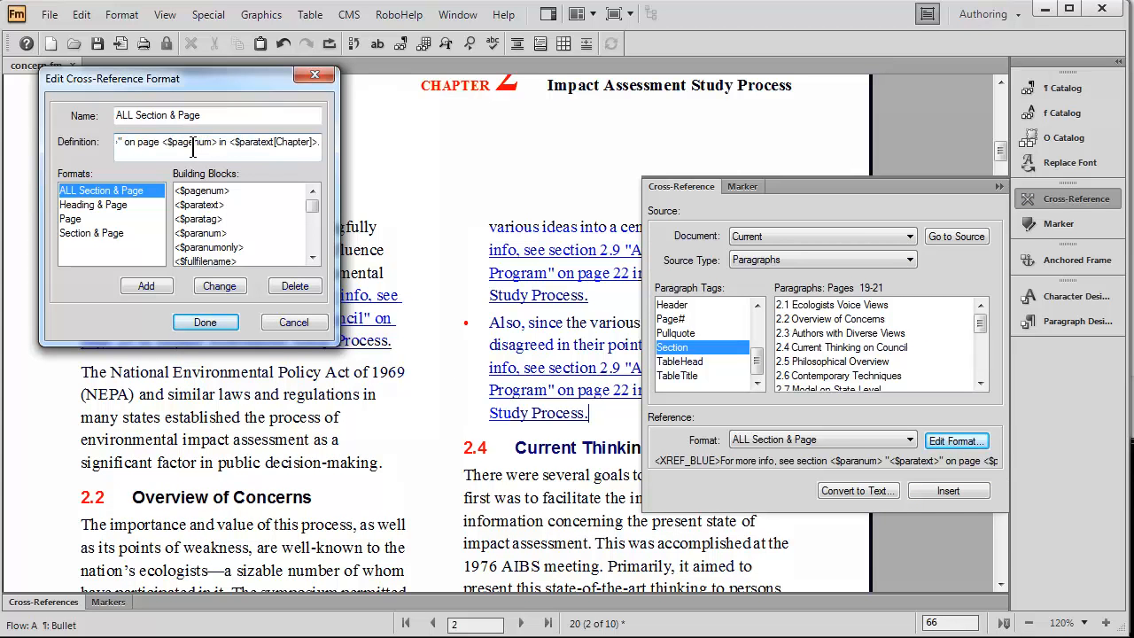
{"action": "key", "text": "Home"}
{"action": "left_click_drag", "start_coordinate": [181, 146], "coordinate": [78, 144]}
{"action": "left_click_drag", "start_coordinate": [313, 208], "coordinate": [314, 255]}
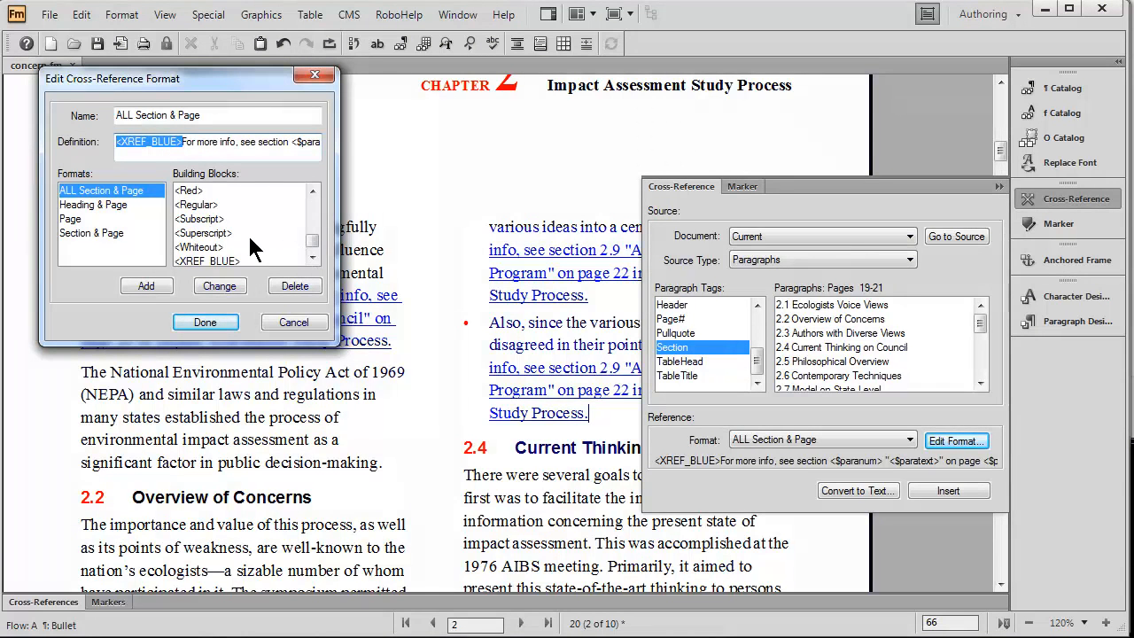
{"action": "left_click", "coordinate": [194, 192]}
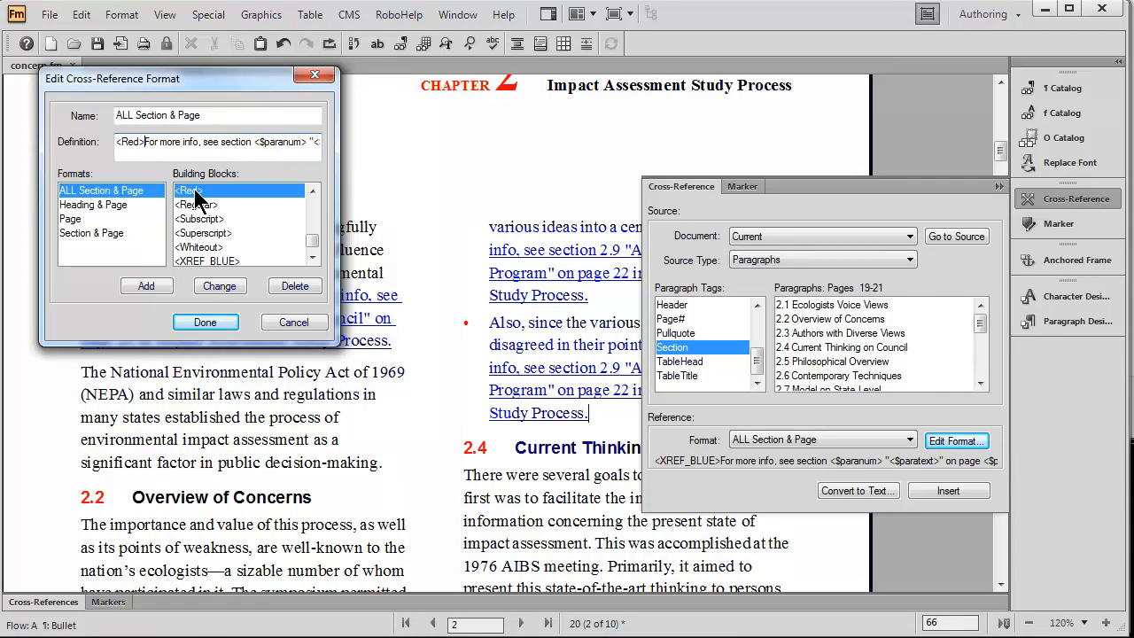
- Replace the definition's opening words with uppercase "FOR MORE INFO," right after the <Red> building block
{"action": "key", "text": "Delete"}
{"action": "key", "text": "Delete"}
{"action": "key", "text": "Delete"}
{"action": "key", "text": "Delete"}
{"action": "key", "text": "Delete"}
{"action": "key", "text": "Delete"}
{"action": "key", "text": "Delete"}
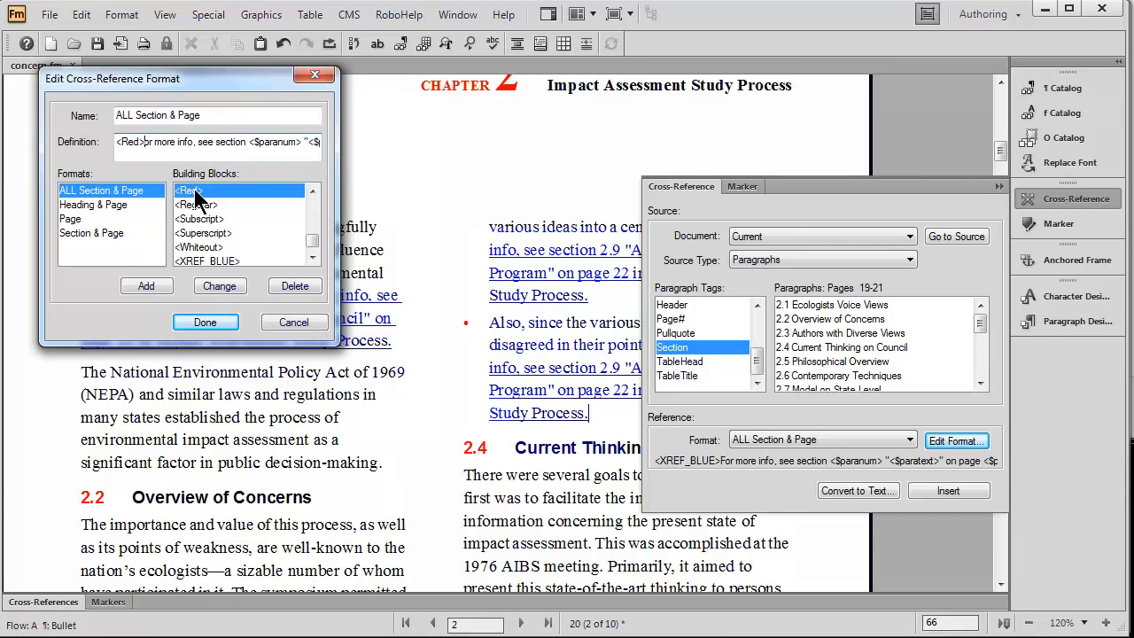
{"action": "key", "text": "Delete"}
{"action": "key", "text": "Delete"}
{"action": "key", "text": "Delete"}
{"action": "key", "text": "Delete"}
{"action": "key", "text": "Delete"}
{"action": "key", "text": "Delete"}
{"action": "key", "text": "Delete"}
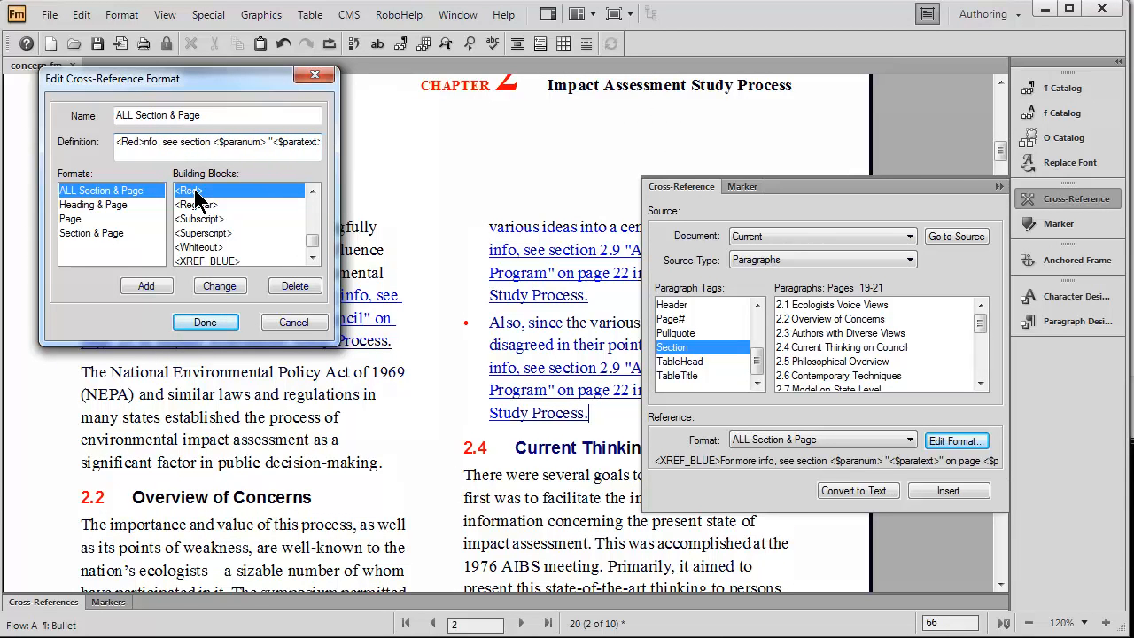
{"action": "key", "text": "Caps_Lock"}
{"action": "type", "text": "FOR MORE"}
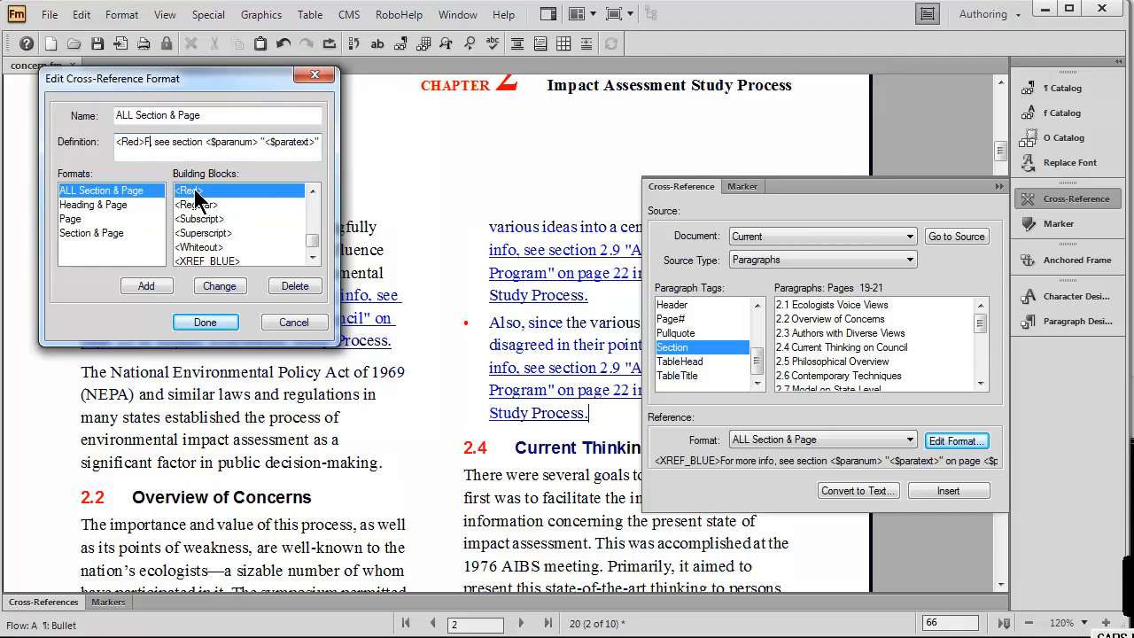
{"action": "type", "text": " INFO,"}
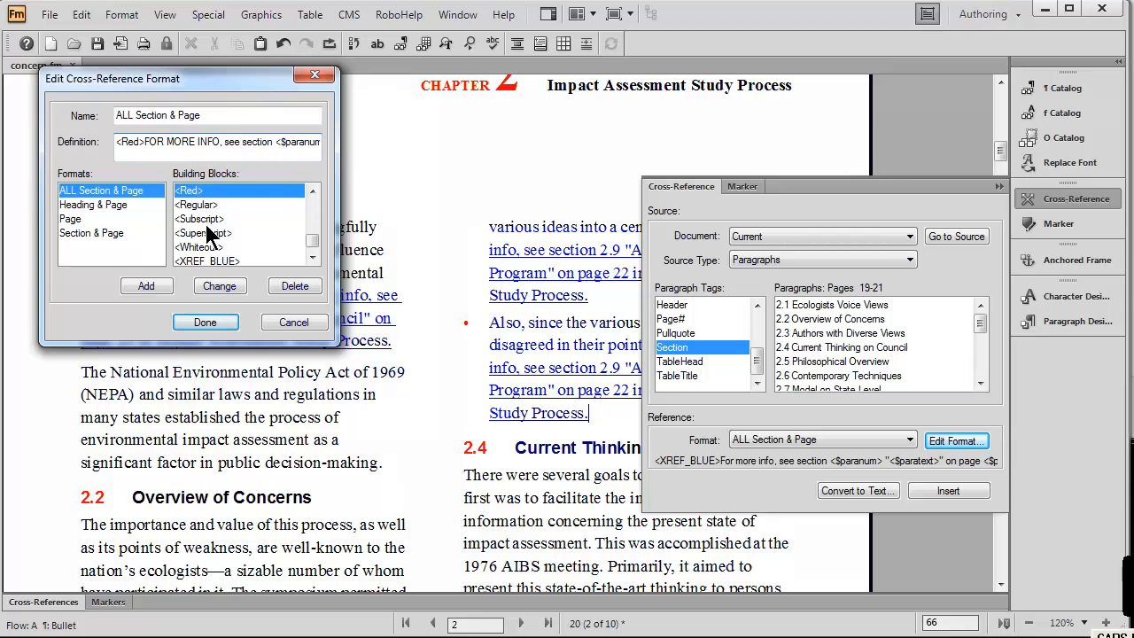
- Apply the changed ALL Section & Page format, update the internal cross-references, and collapse the Cross-Reference pod
{"action": "left_click", "coordinate": [216, 286]}
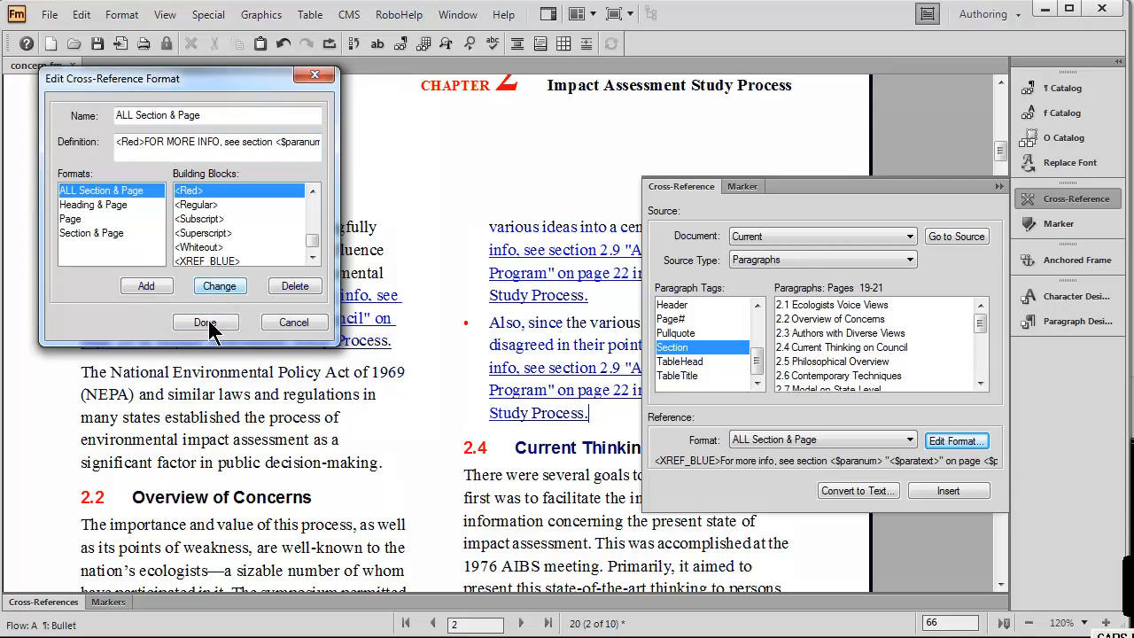
{"action": "key", "text": "Caps_Lock"}
{"action": "left_click", "coordinate": [205, 321]}
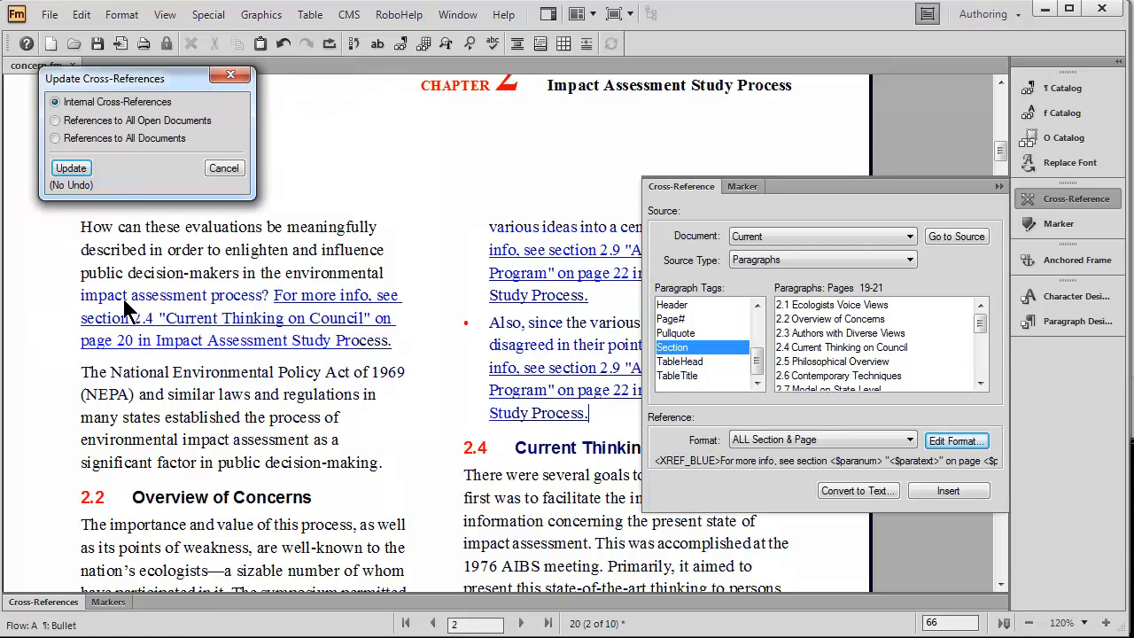
{"action": "left_click", "coordinate": [71, 168]}
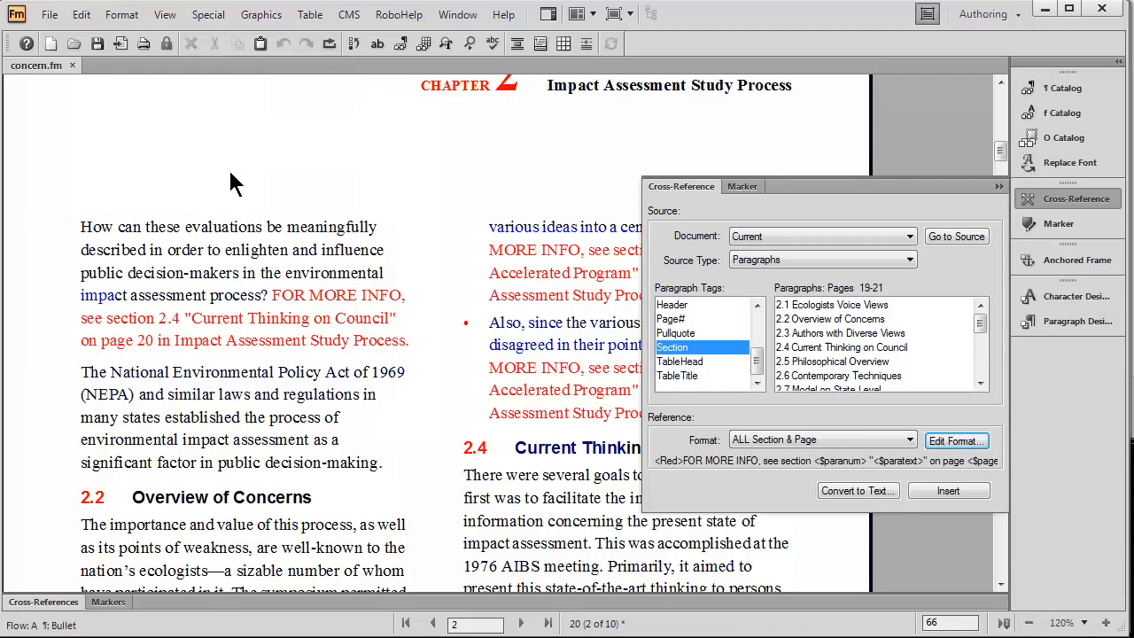
{"action": "left_click", "coordinate": [997, 186]}
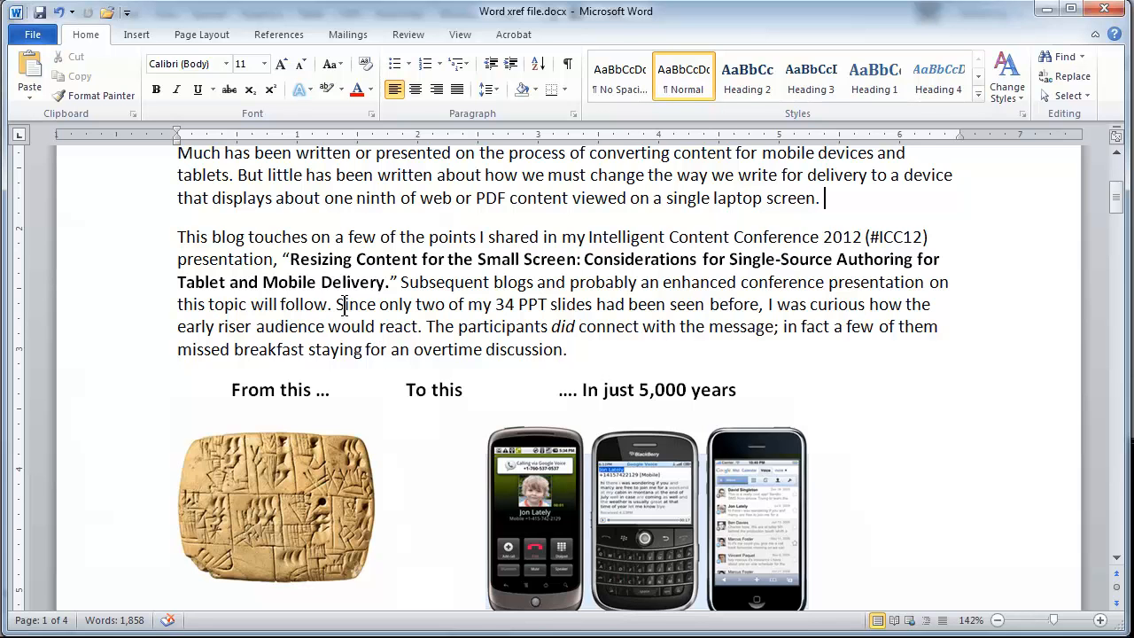
- In Microsoft Word, try the placeholder xxx at the end of the opening paragraph and look up the "Remembering what you hear" heading
{"action": "type", "text": "xxx"}
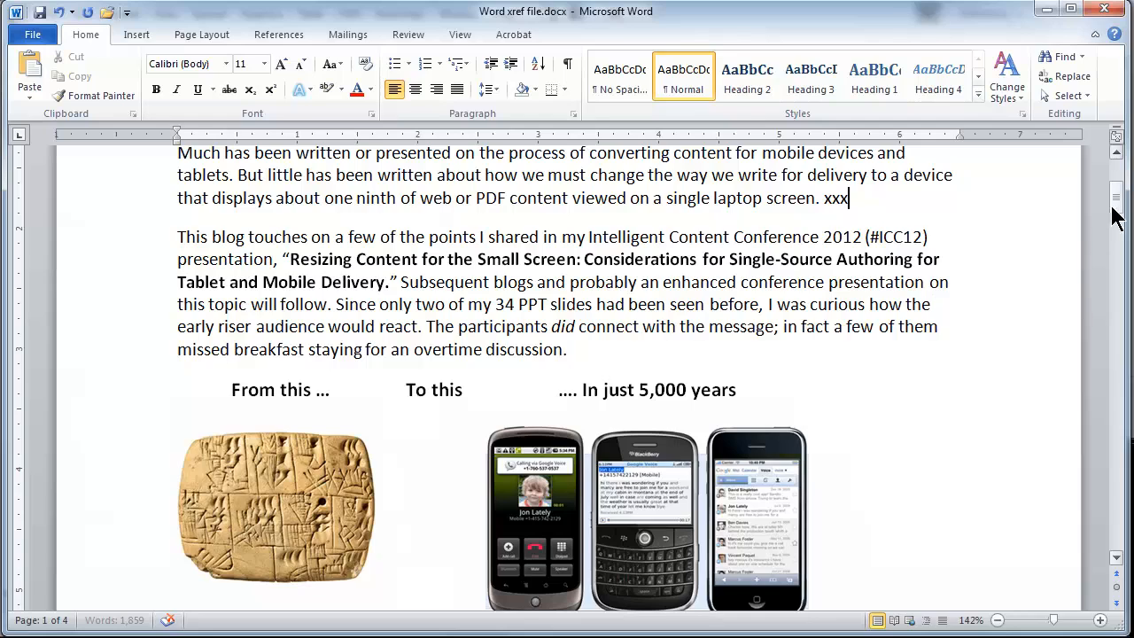
{"action": "left_click_drag", "start_coordinate": [1118, 205], "coordinate": [1116, 249]}
{"action": "triple_click", "coordinate": [284, 264]}
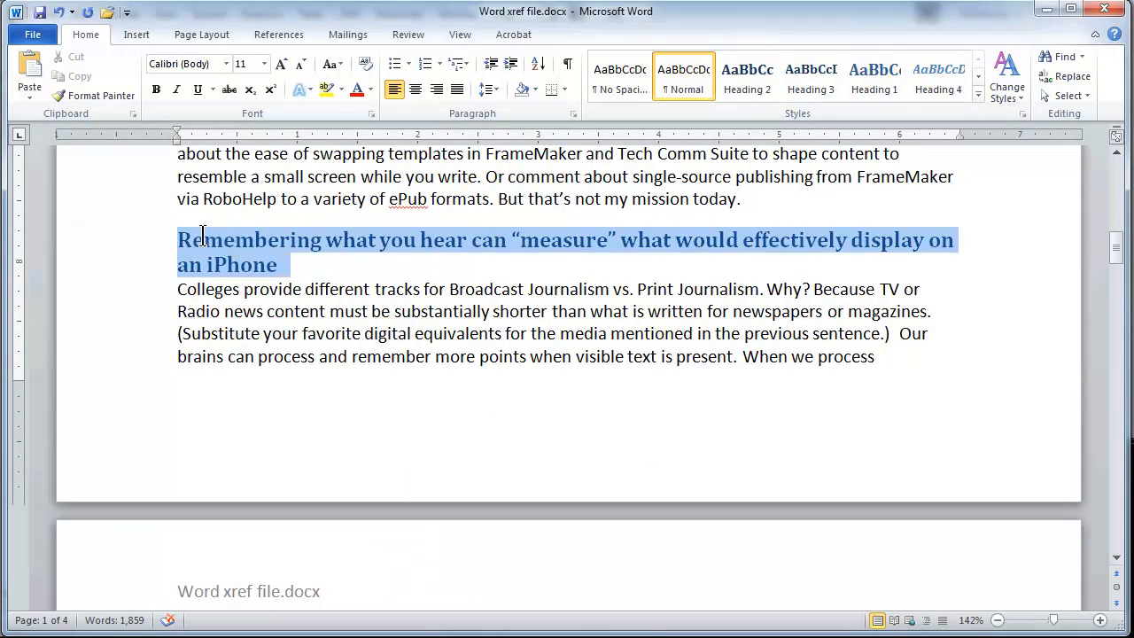
{"action": "left_click", "coordinate": [567, 264]}
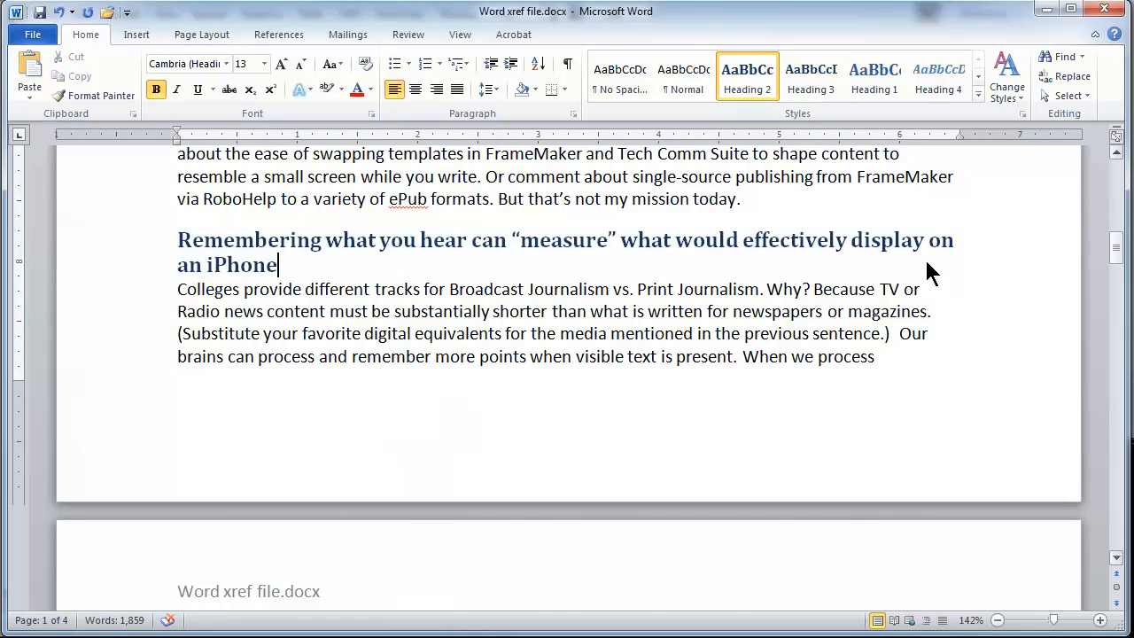
{"action": "left_click_drag", "start_coordinate": [1117, 257], "coordinate": [1040, 188]}
{"action": "left_click", "coordinate": [852, 374]}
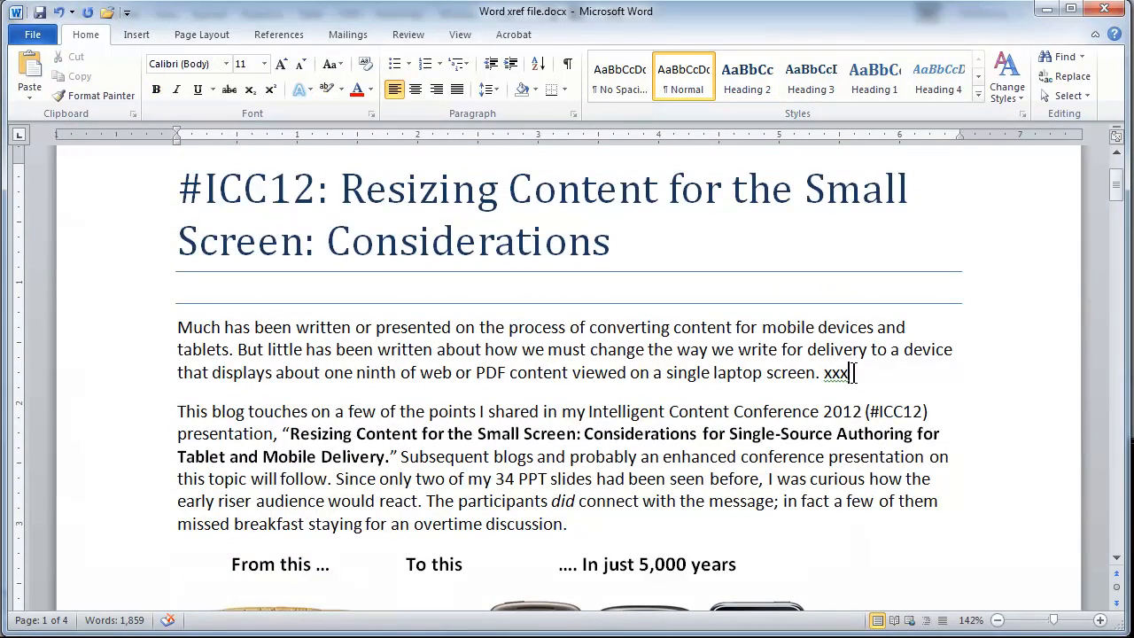
{"action": "key", "text": "BackSpace"}
{"action": "key", "text": "BackSpace"}
{"action": "key", "text": "BackSpace"}
{"action": "left_click", "coordinate": [146, 45]}
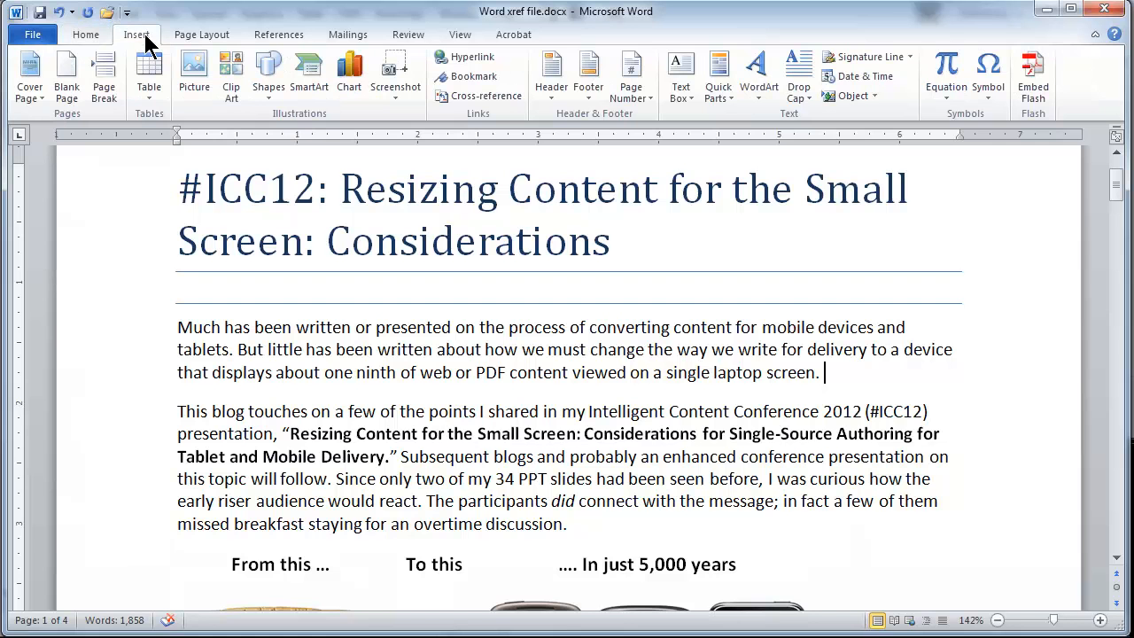
{"action": "left_click", "coordinate": [498, 98]}
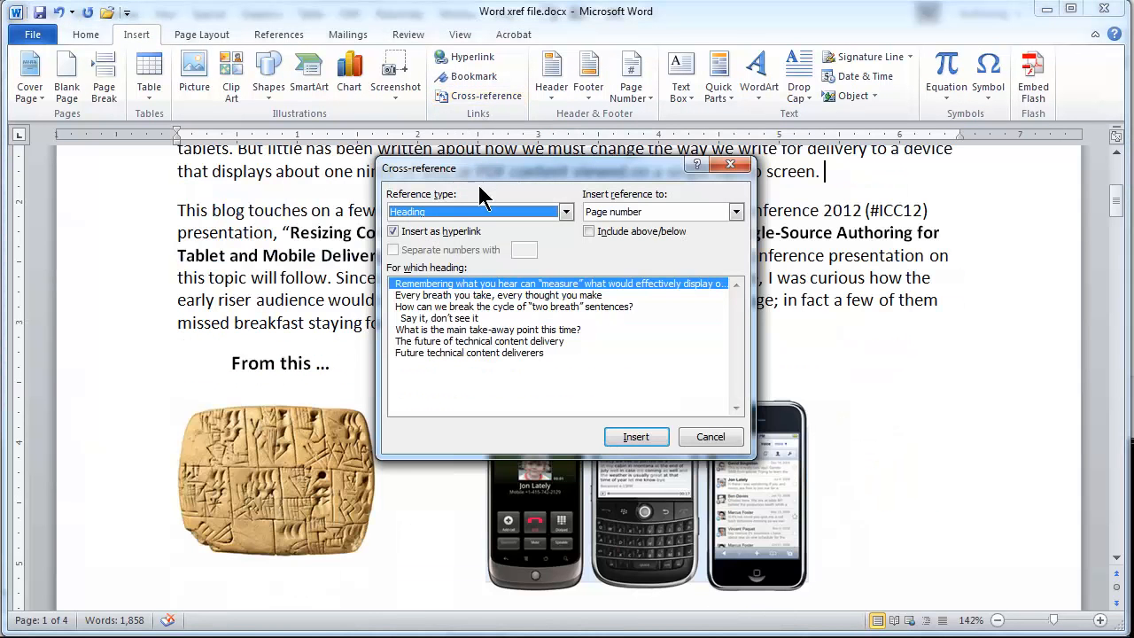
{"action": "left_click", "coordinate": [478, 285]}
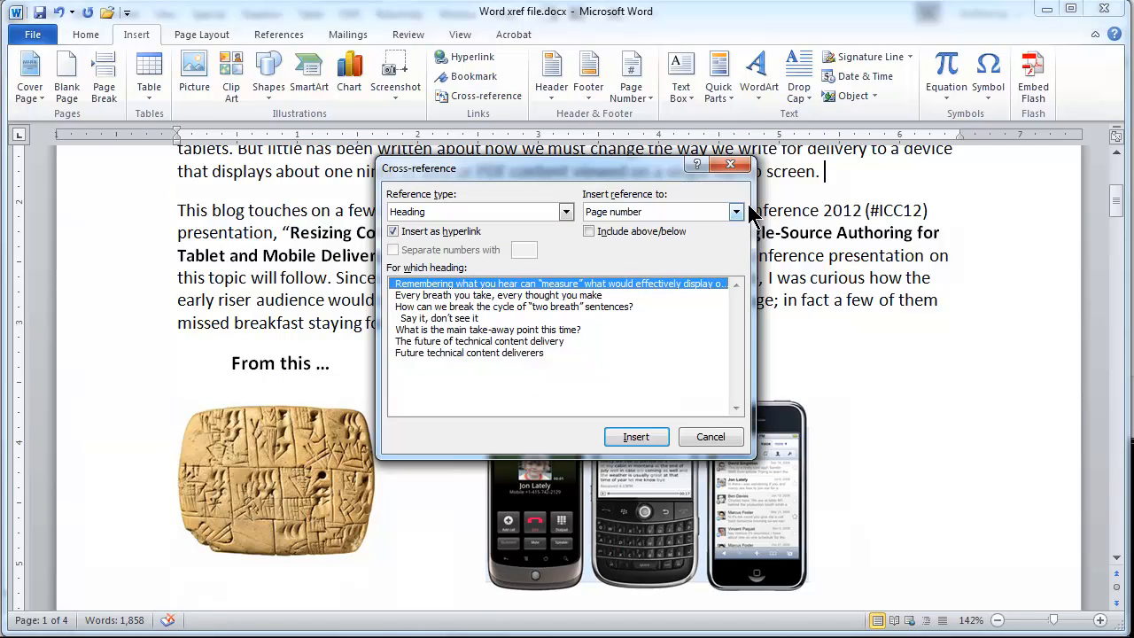
{"action": "left_click", "coordinate": [710, 438]}
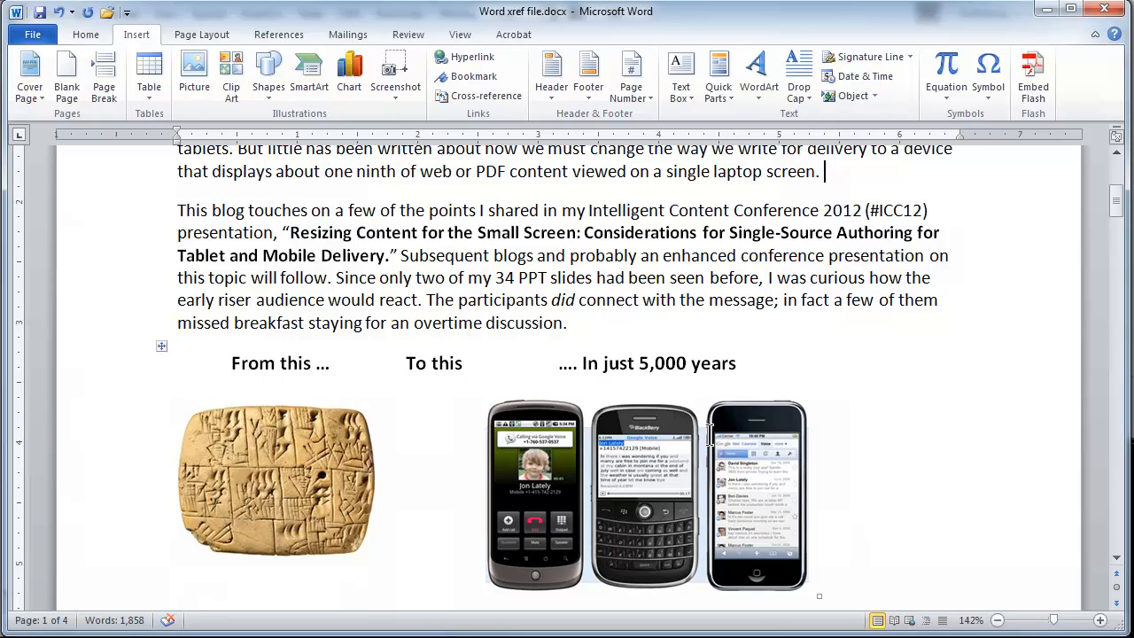
- Add the lead-in text "For more information, please refer to" at the end of the opening paragraph
{"action": "type", "text": "Fore mo"}
{"action": "key", "text": "BackSpace"}
{"action": "key", "text": "BackSpace"}
{"action": "key", "text": "BackSpace"}
{"action": "key", "text": "BackSpace"}
{"action": "key", "text": "BackSpace"}
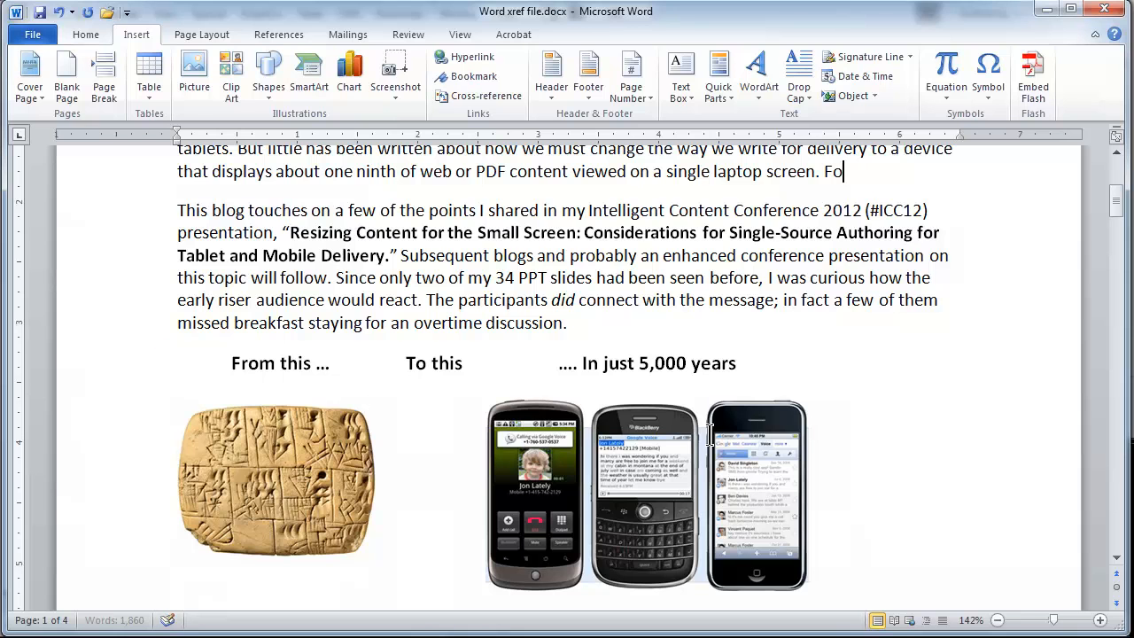
{"action": "type", "text": "r more information, ple"}
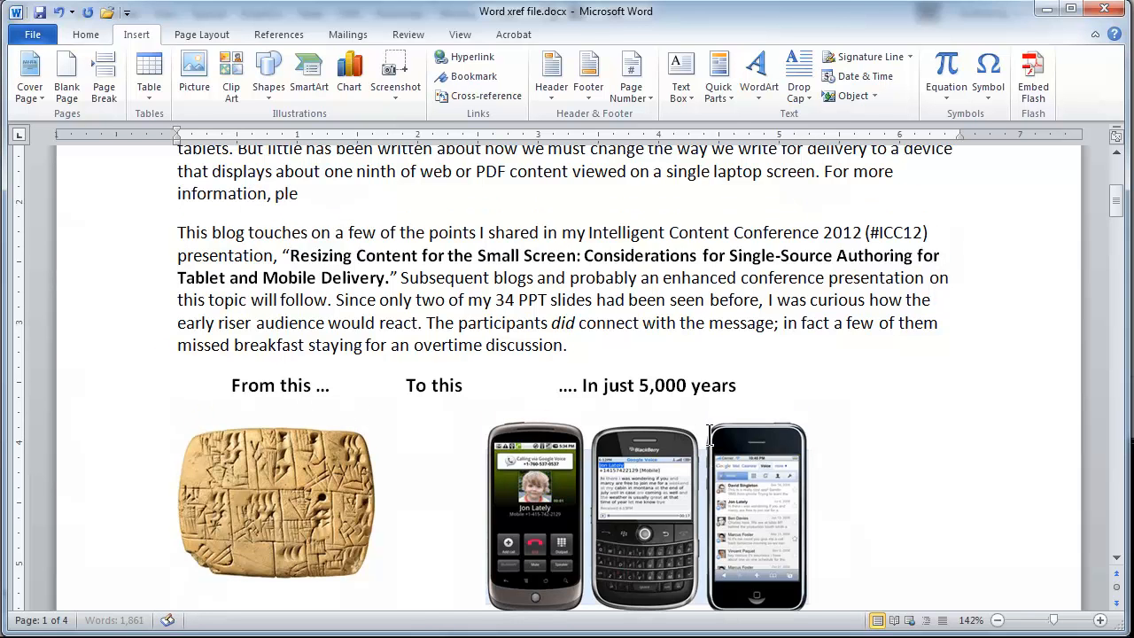
{"action": "type", "text": "ase refer to"}
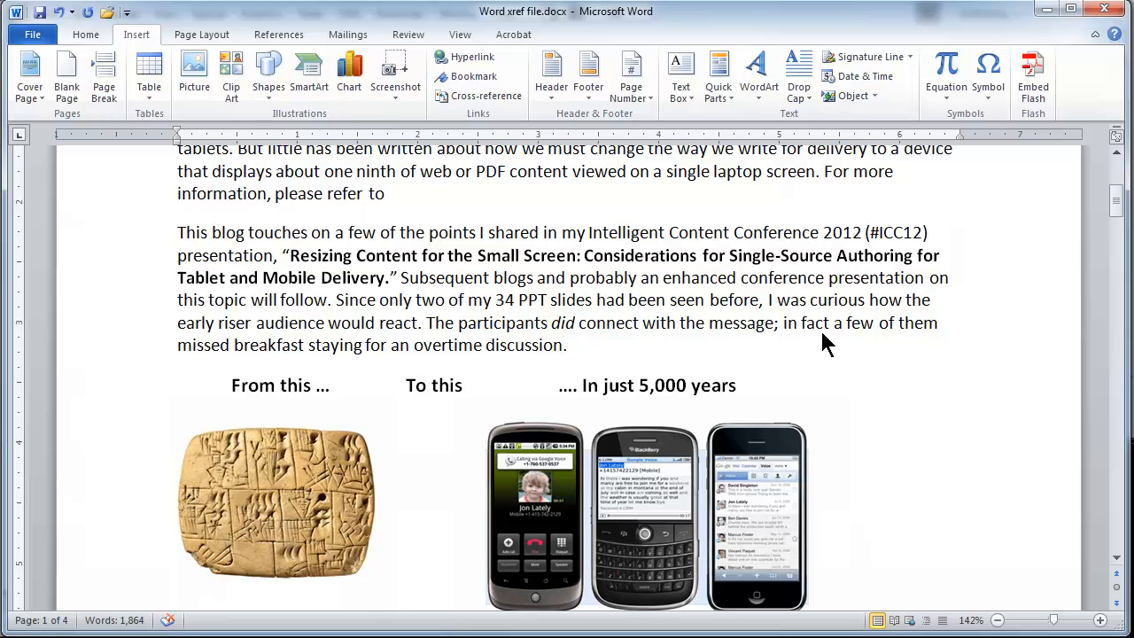
- Insert a hyperlinked cross-reference to the heading text of "Remembering what you hear can 'measure'..." after the lead-in words
{"action": "left_click", "coordinate": [497, 96]}
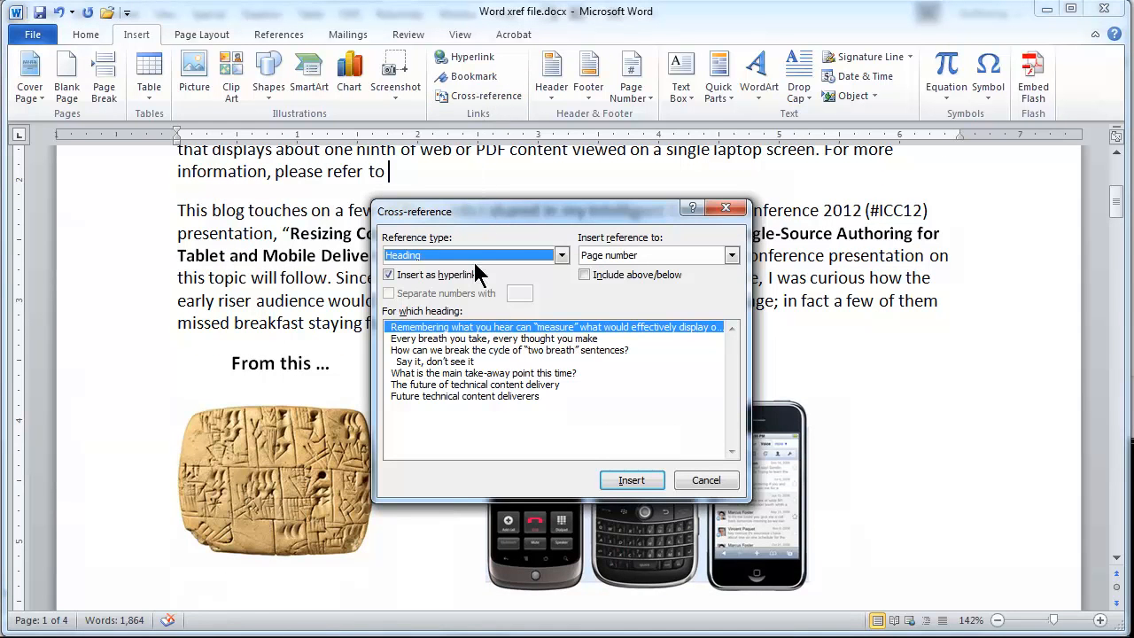
{"action": "left_click", "coordinate": [645, 253]}
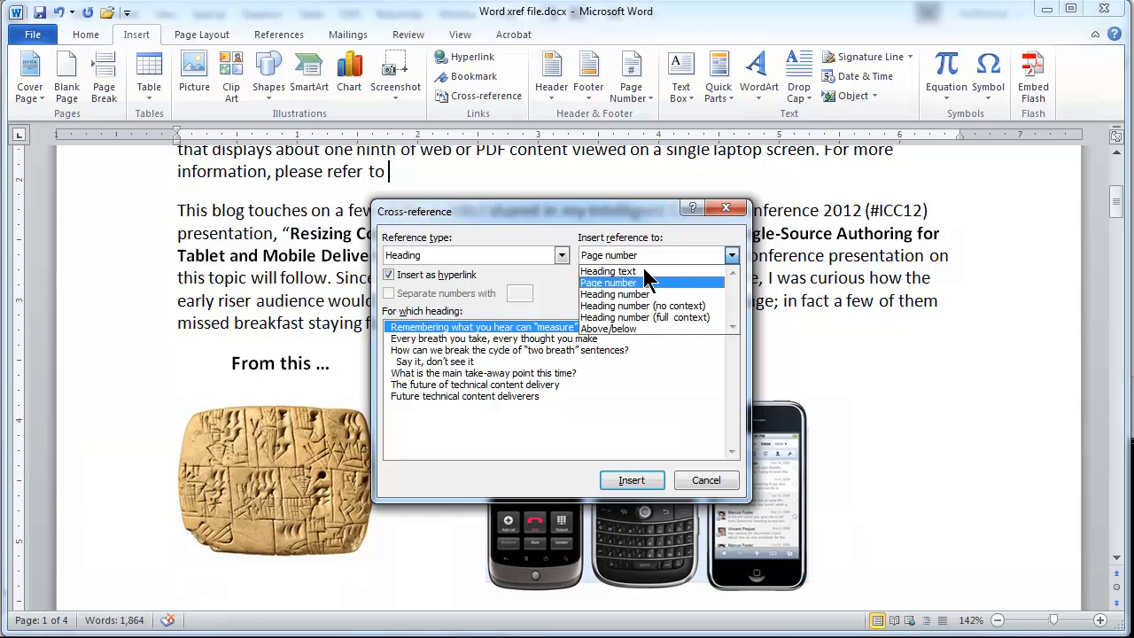
{"action": "left_click", "coordinate": [640, 271]}
{"action": "left_click", "coordinate": [631, 482]}
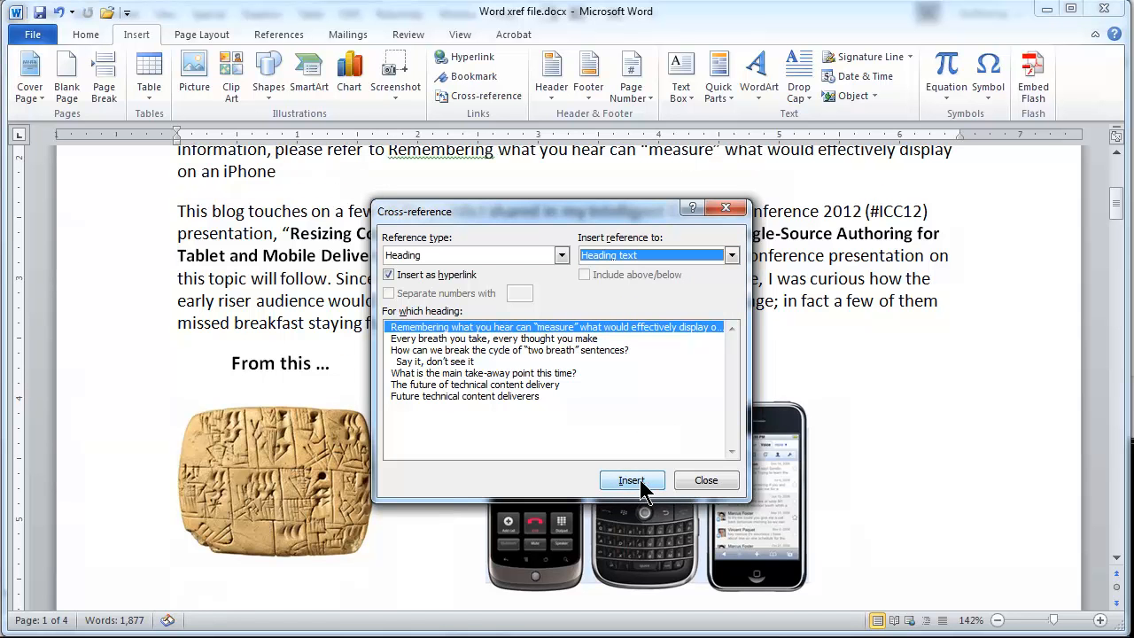
{"action": "left_click", "coordinate": [700, 483]}
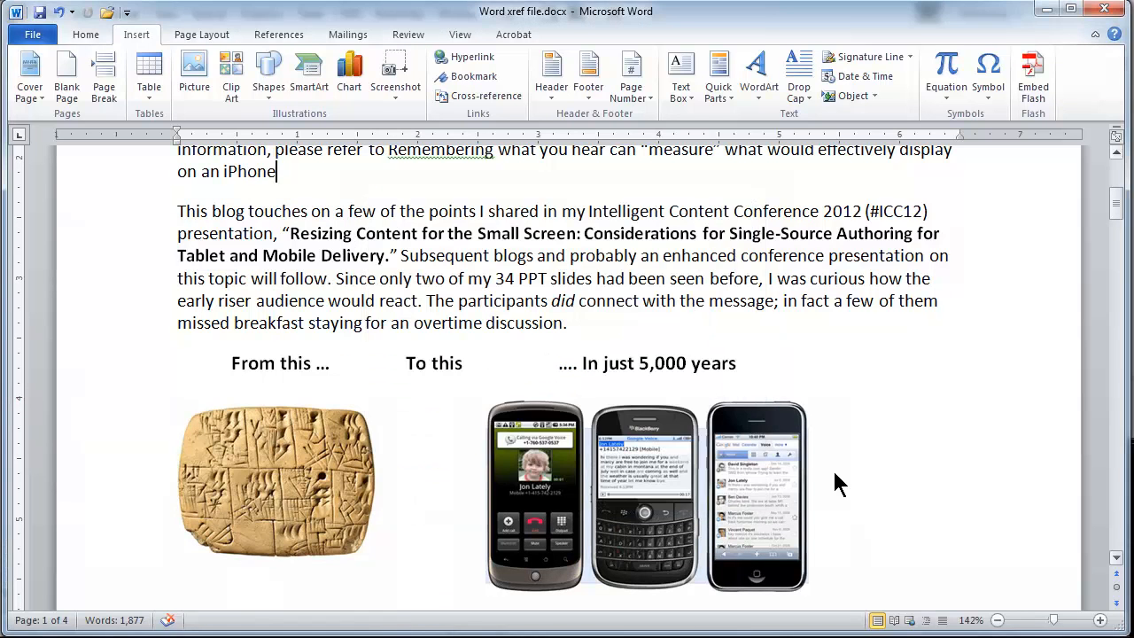
- Continue the sentence after the heading reference with "located on page ." and place the cursor just before the period
{"action": "left_click", "coordinate": [1116, 151]}
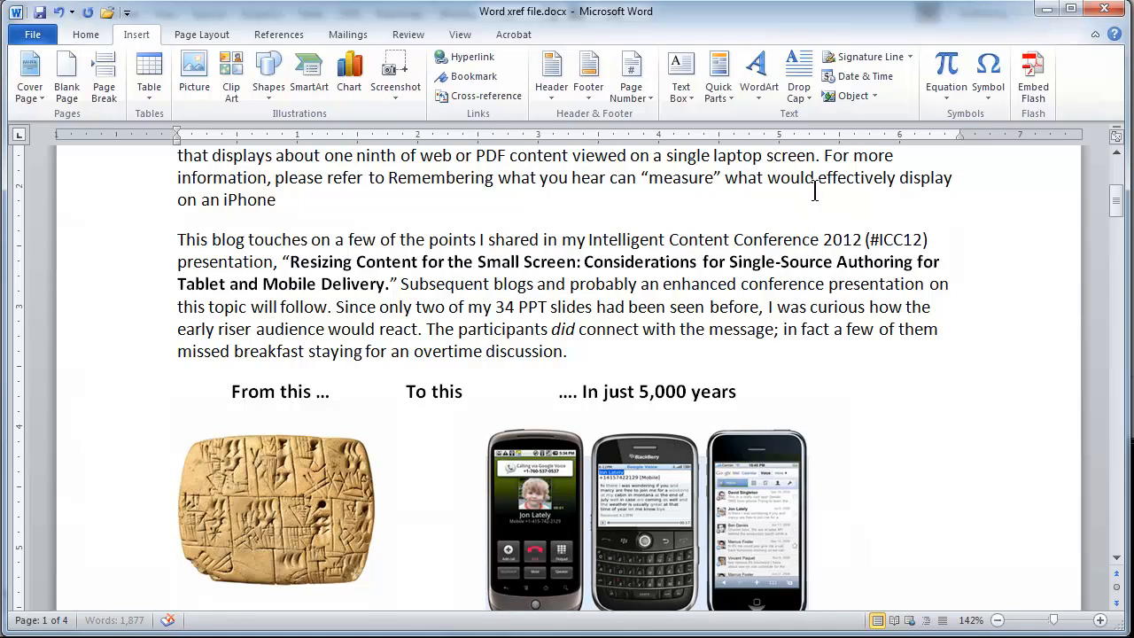
{"action": "type", "text": "located on page"}
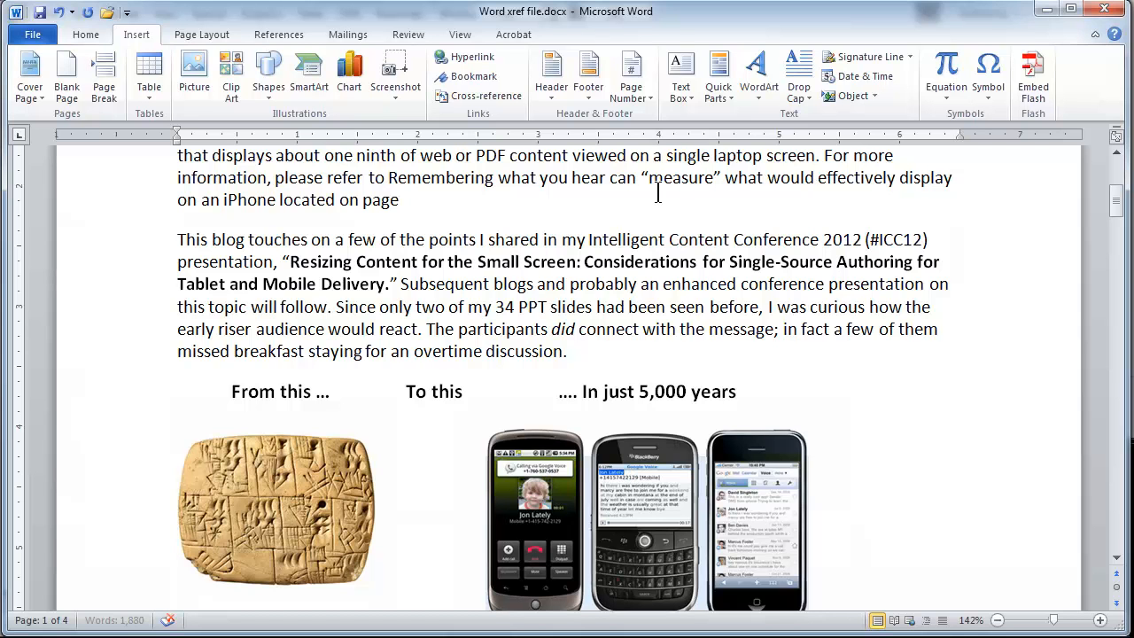
{"action": "type", "text": " ."}
{"action": "key", "text": "Left"}
- Insert a page number cross-reference to the "Remembering what you hear" heading before the sentence's closing period
{"action": "left_click", "coordinate": [493, 99]}
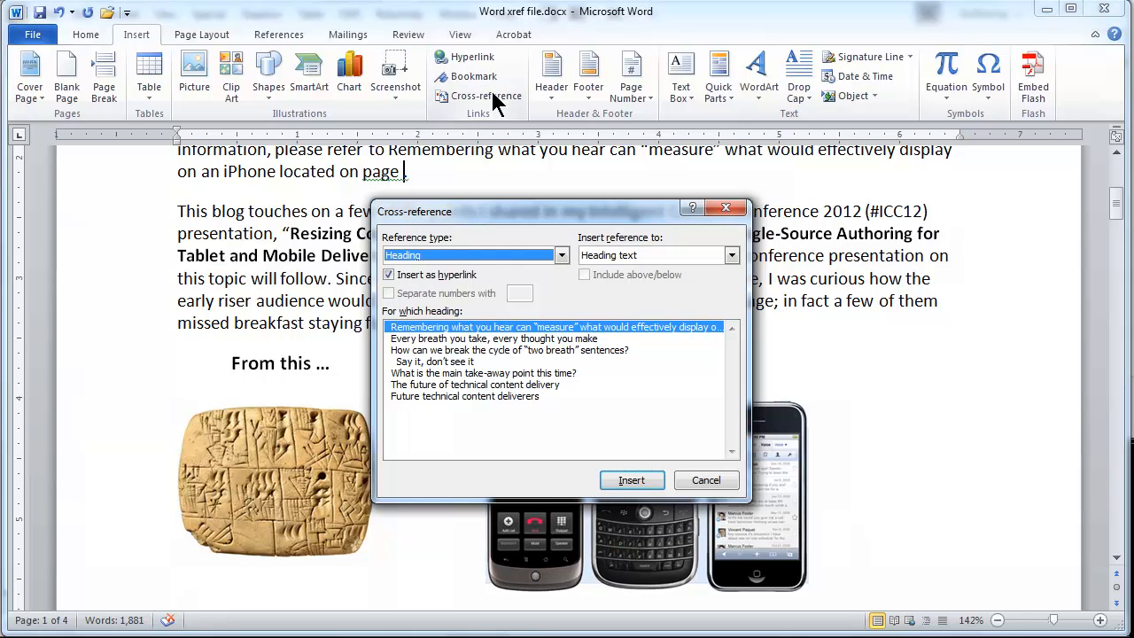
{"action": "left_click", "coordinate": [732, 255]}
{"action": "left_click", "coordinate": [693, 283]}
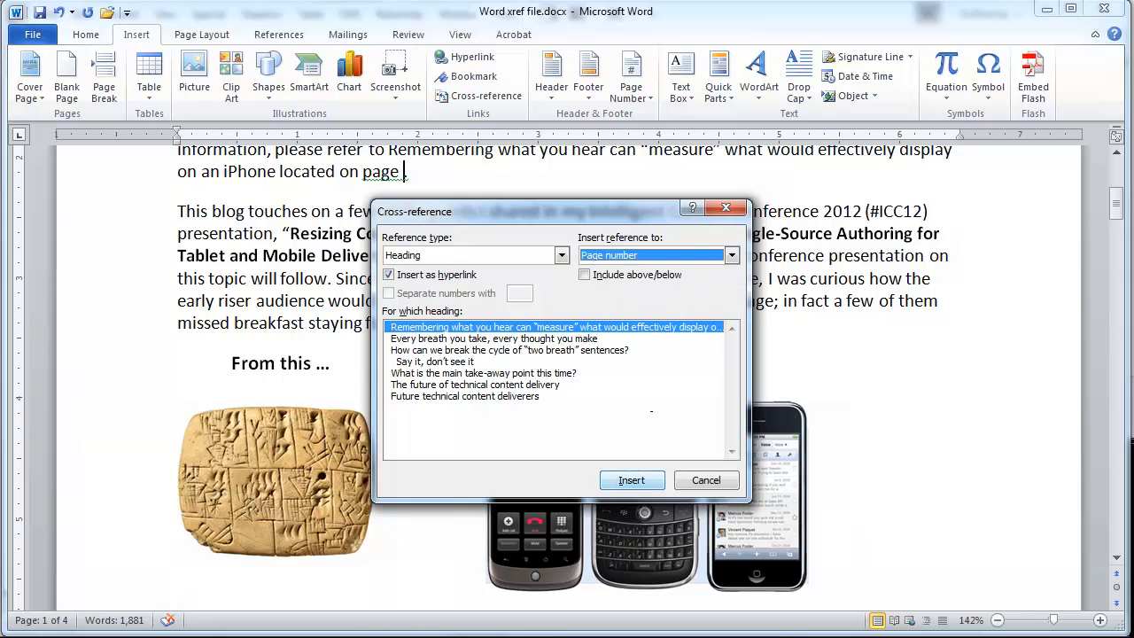
{"action": "left_click", "coordinate": [640, 485]}
{"action": "left_click", "coordinate": [702, 484]}
{"action": "left_click", "coordinate": [1115, 148]}
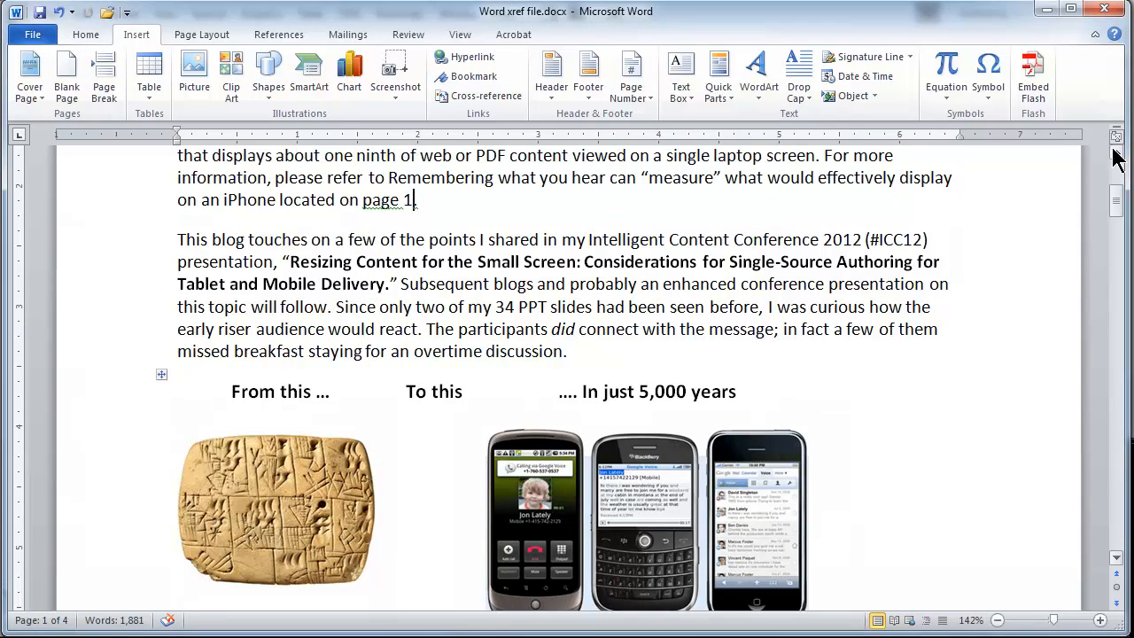
{"action": "left_click", "coordinate": [1115, 148]}
{"action": "left_click", "coordinate": [1115, 148]}
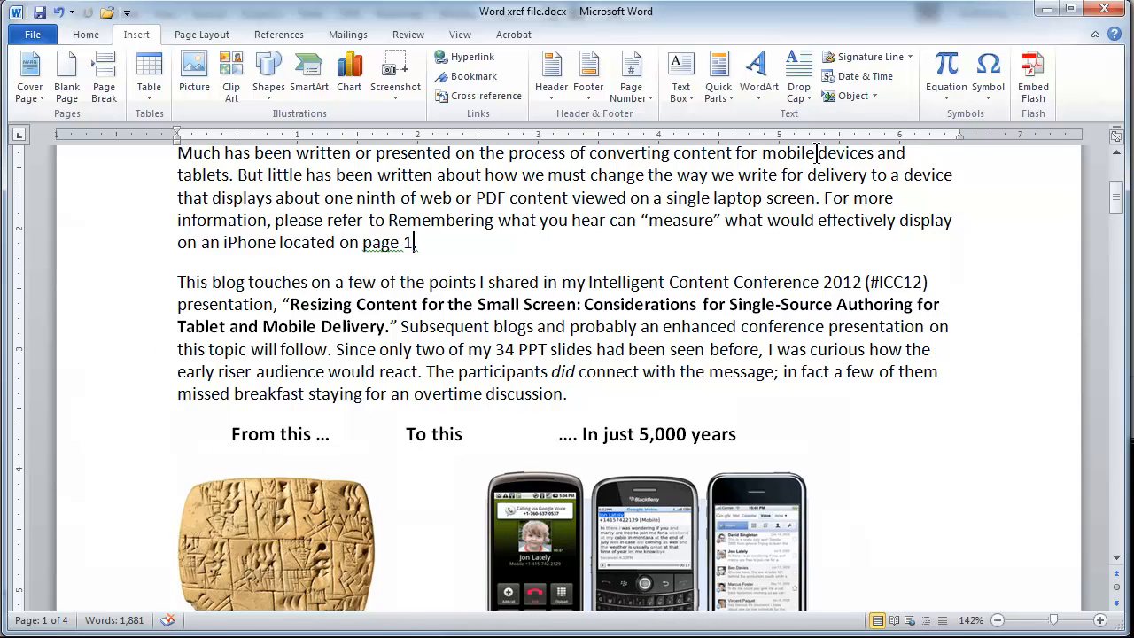
{"action": "left_click_drag", "start_coordinate": [423, 245], "coordinate": [826, 202]}
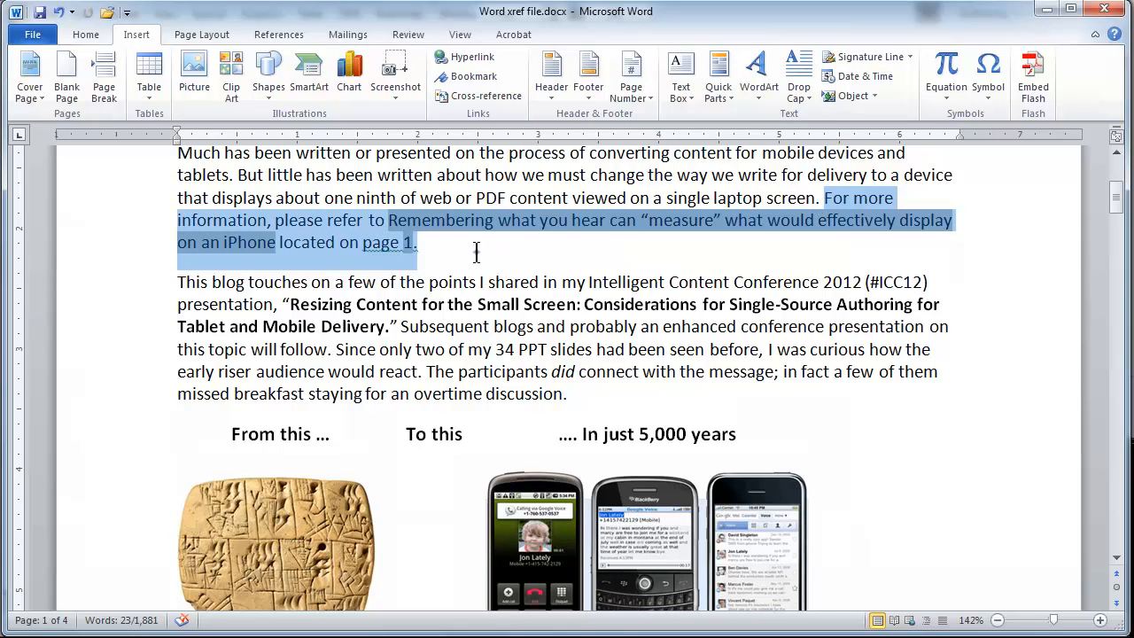
{"action": "left_click", "coordinate": [441, 264]}
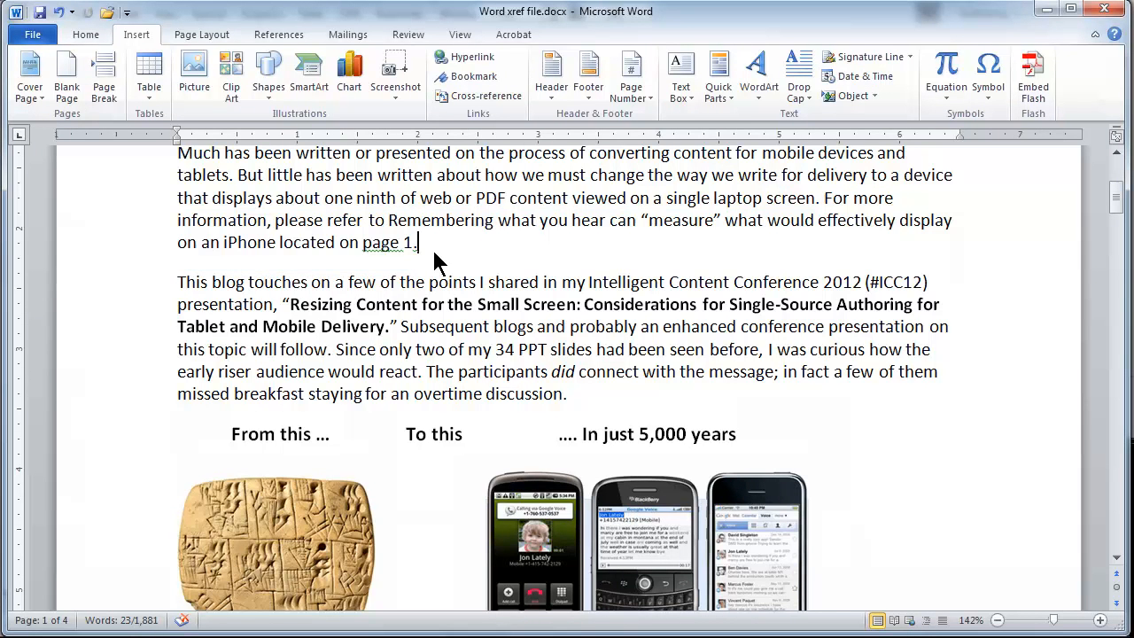
- Highlight the manually written phrases "For more information, please refer to" and "located on page" in yellow
{"action": "left_click", "coordinate": [83, 34]}
{"action": "left_click", "coordinate": [324, 89]}
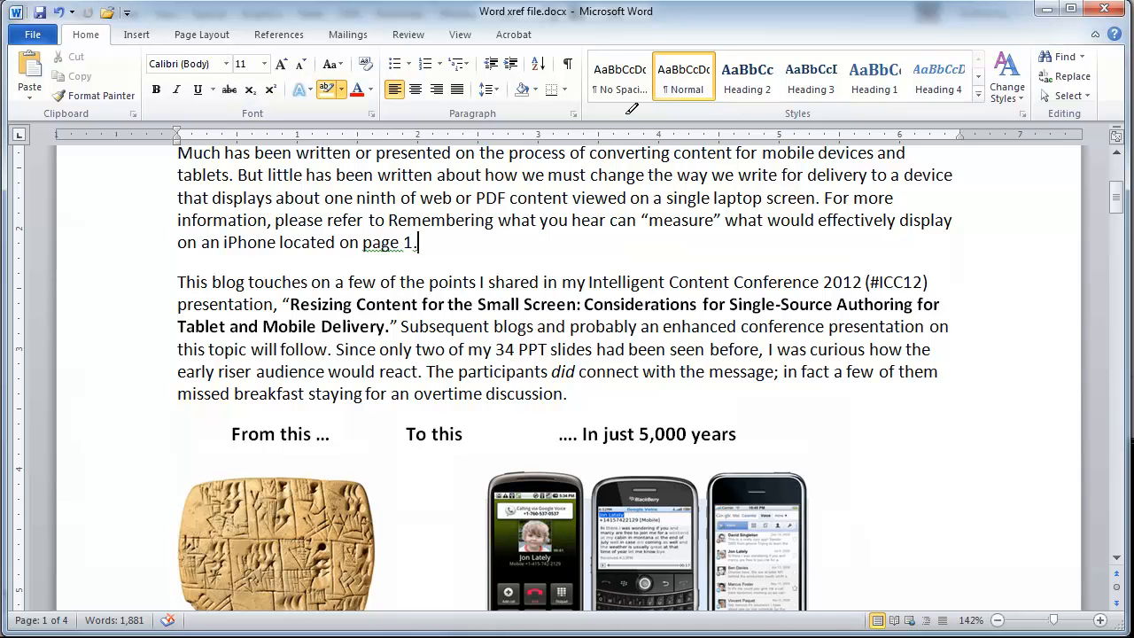
{"action": "mouse_move", "coordinate": [823, 198]}
{"action": "left_mouse_down"}
{"action": "mouse_move", "coordinate": [270, 242]}
{"action": "mouse_move", "coordinate": [378, 217]}
{"action": "left_mouse_up"}
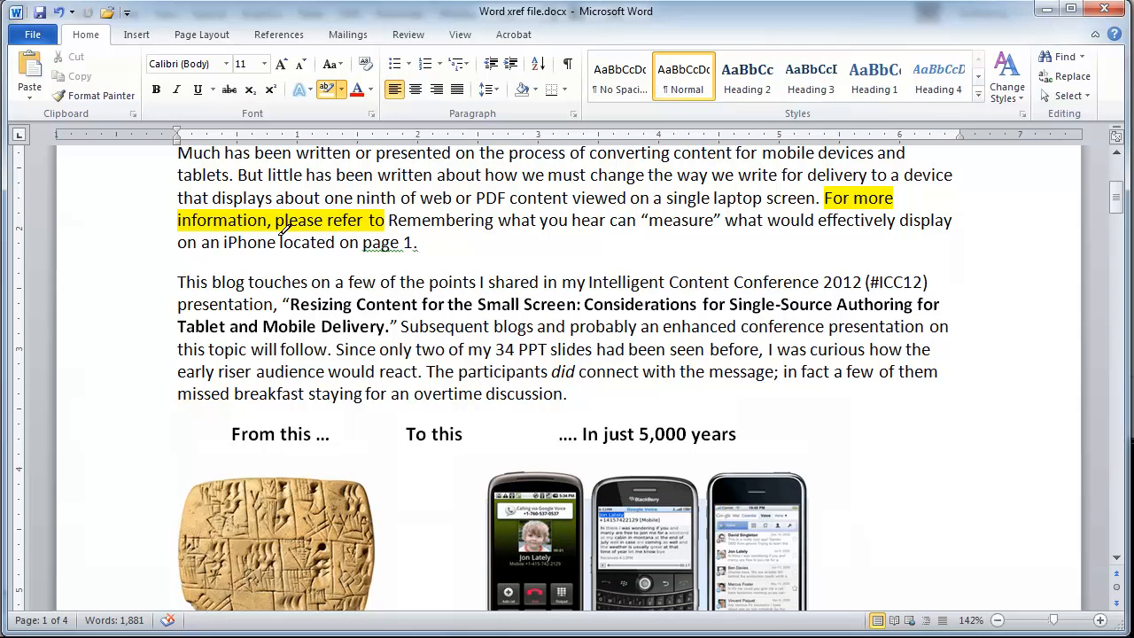
{"action": "left_click_drag", "start_coordinate": [279, 245], "coordinate": [375, 251]}
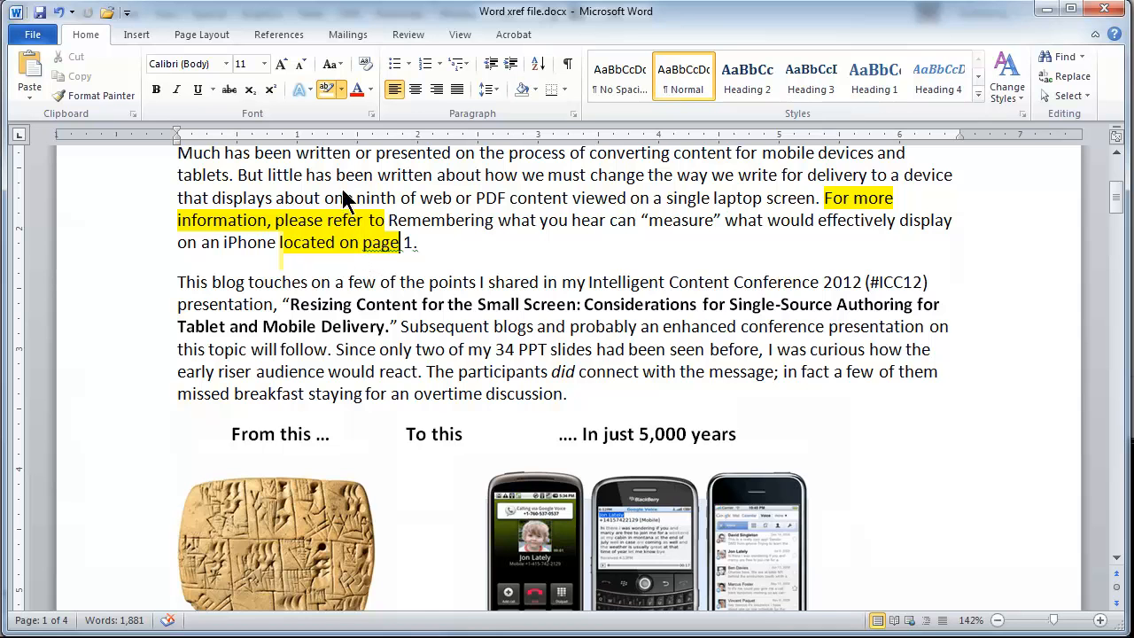
- Highlight the inserted heading text and page number references in turquoise, and turn off the highlighter
{"action": "left_click", "coordinate": [339, 87]}
{"action": "left_click", "coordinate": [379, 118]}
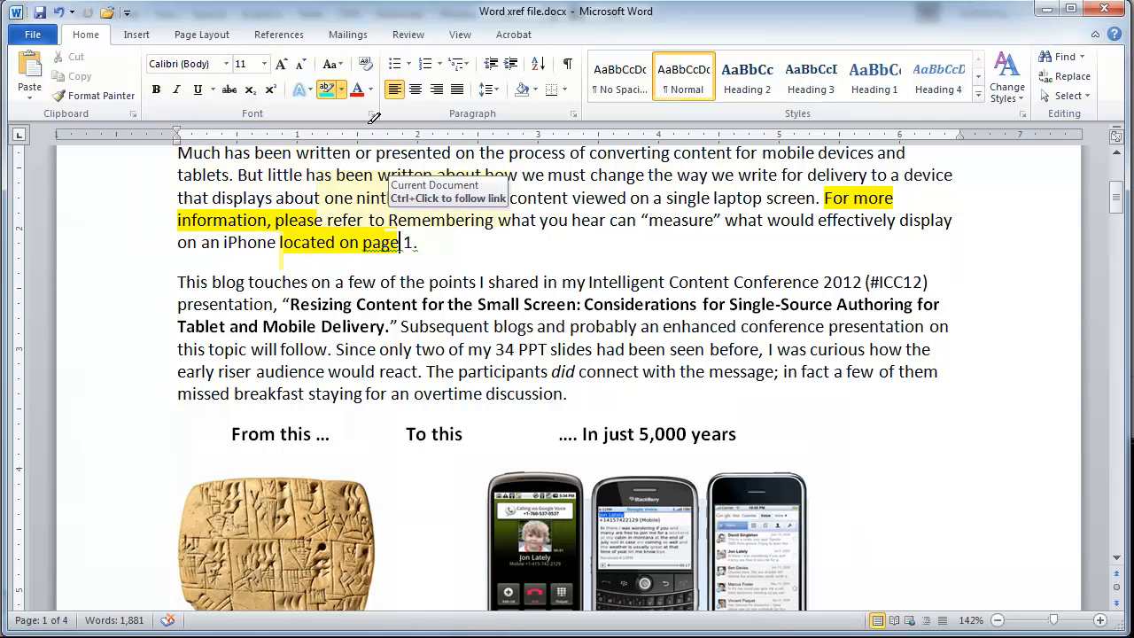
{"action": "mouse_move", "coordinate": [387, 220]}
{"action": "left_mouse_down"}
{"action": "mouse_move", "coordinate": [635, 227]}
{"action": "mouse_move", "coordinate": [272, 245]}
{"action": "mouse_move", "coordinate": [293, 245]}
{"action": "left_mouse_up"}
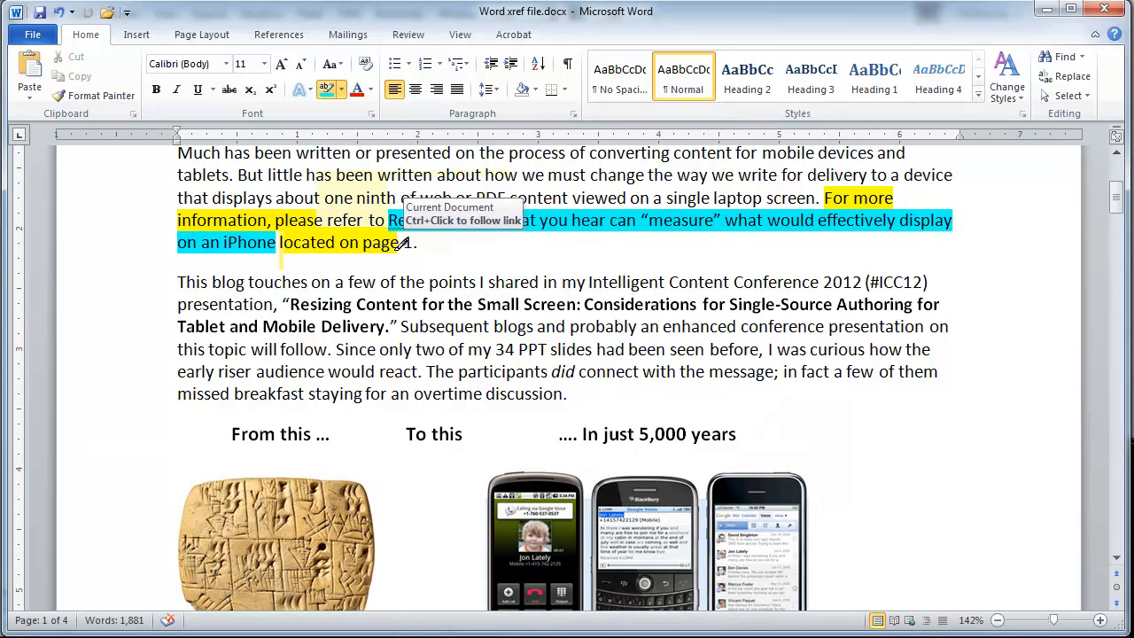
{"action": "left_click_drag", "start_coordinate": [403, 242], "coordinate": [407, 241]}
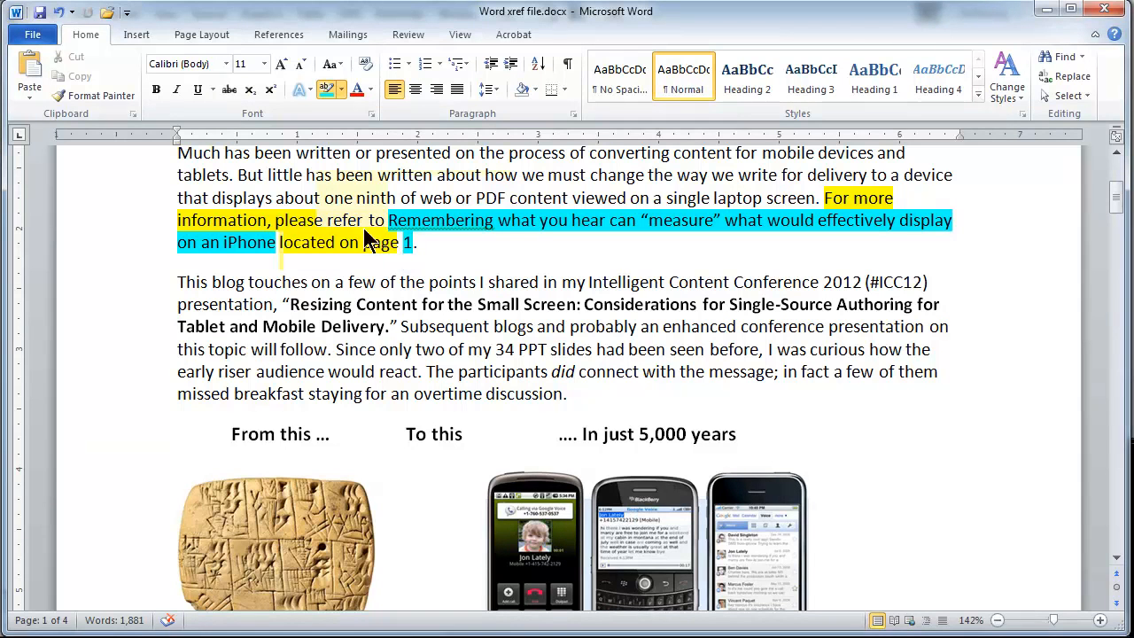
{"action": "left_click", "coordinate": [322, 89]}
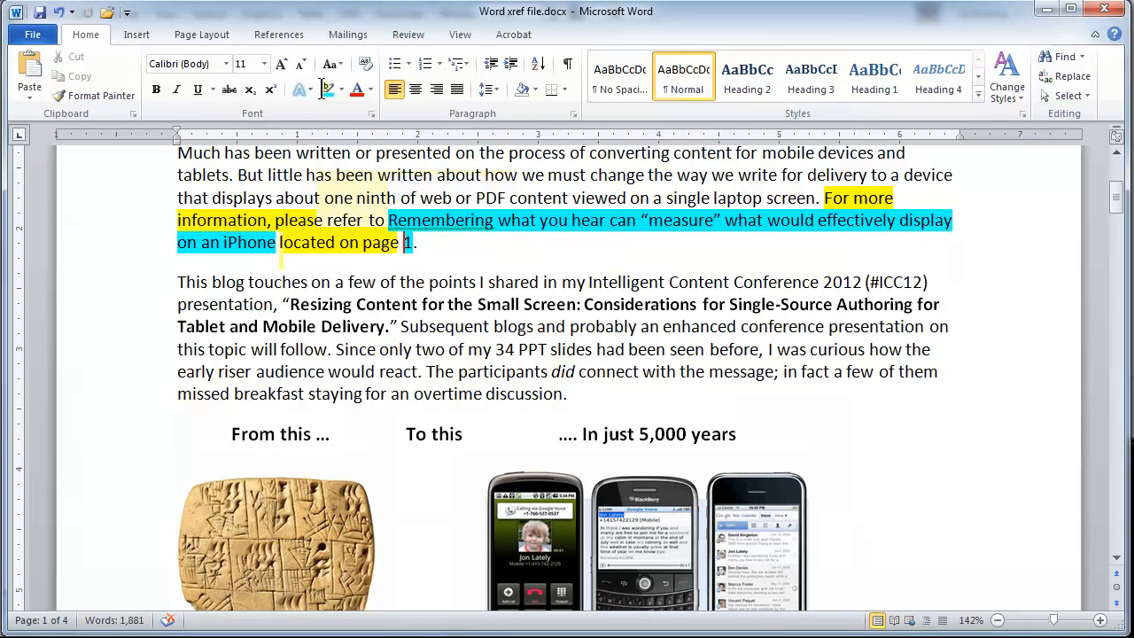